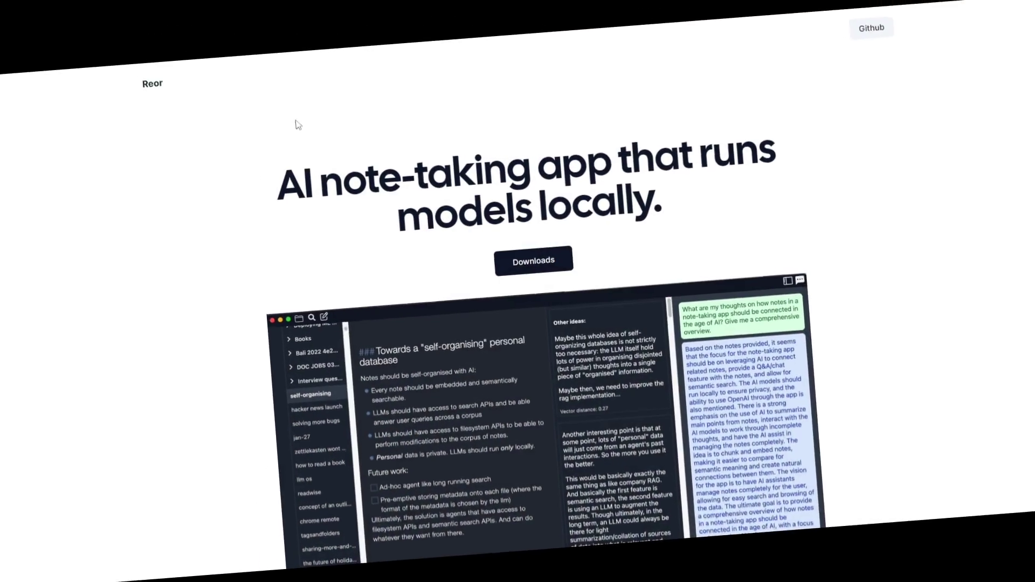
View the Dify giveaway post's images enlarged, including the Dify pricing page.
scroll(302, 162, "down", 3)
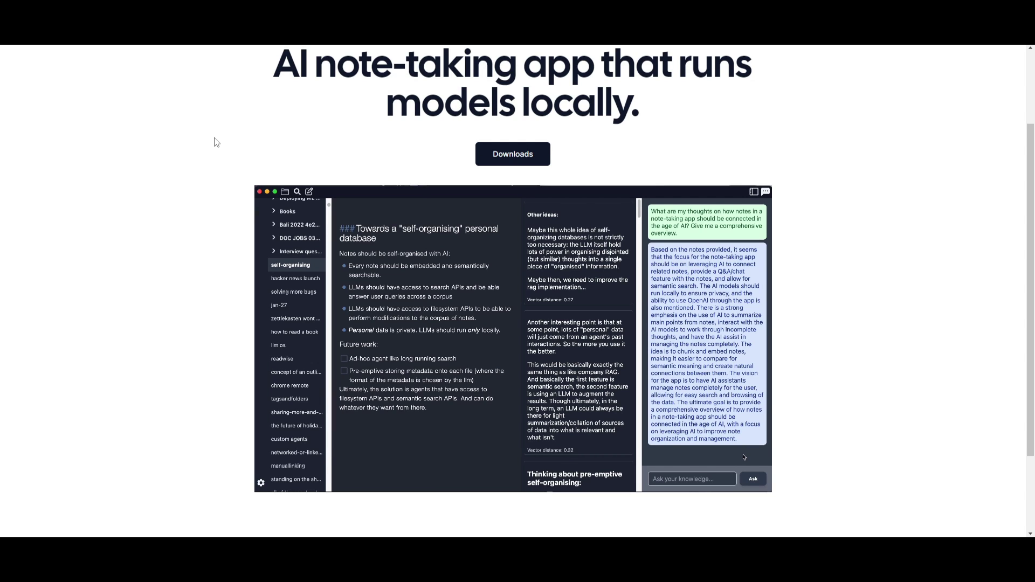
scroll(215, 141, "up", 1)
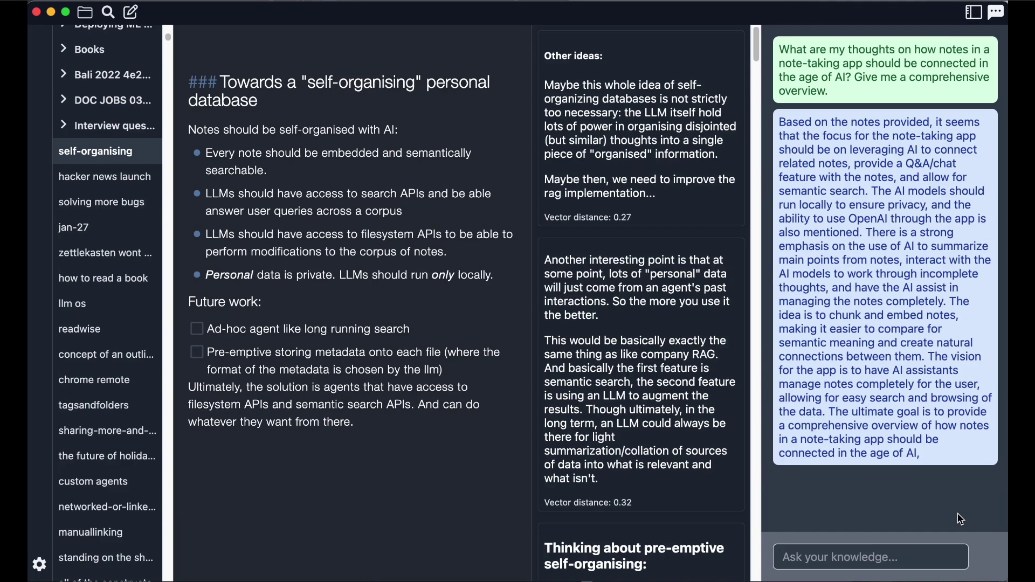
mouse_move(549, 392)
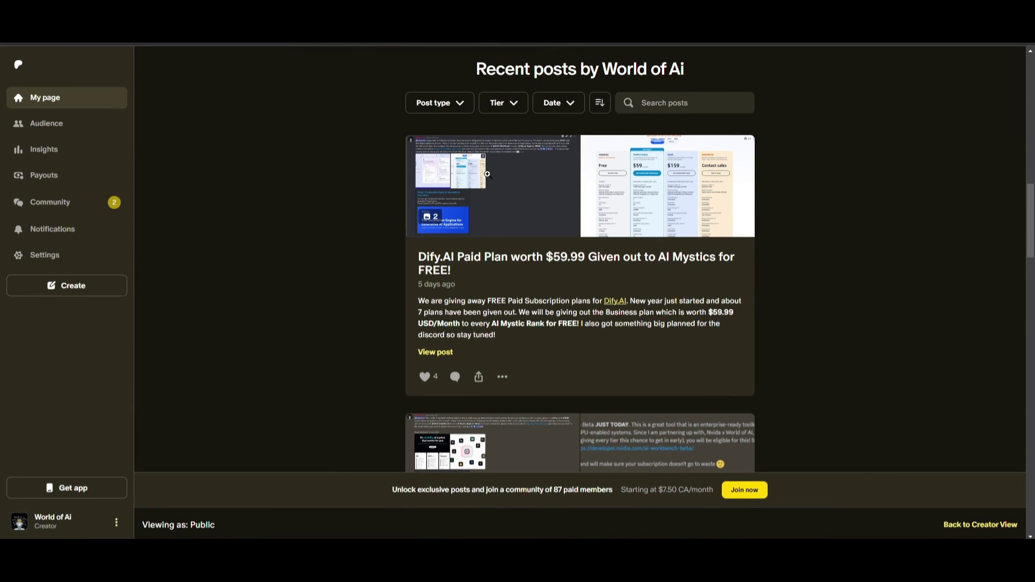
left_click(488, 174)
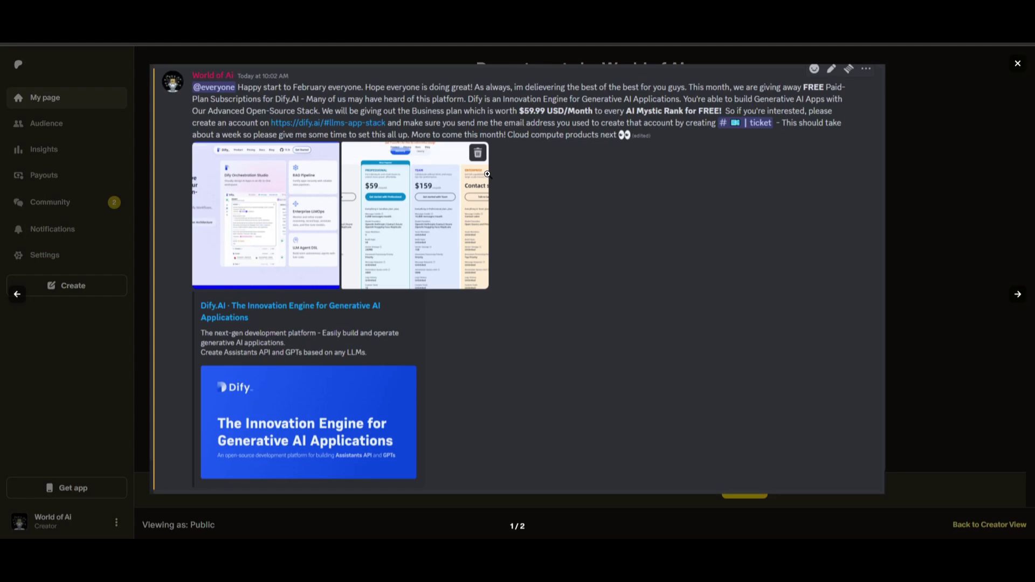
left_click(1019, 295)
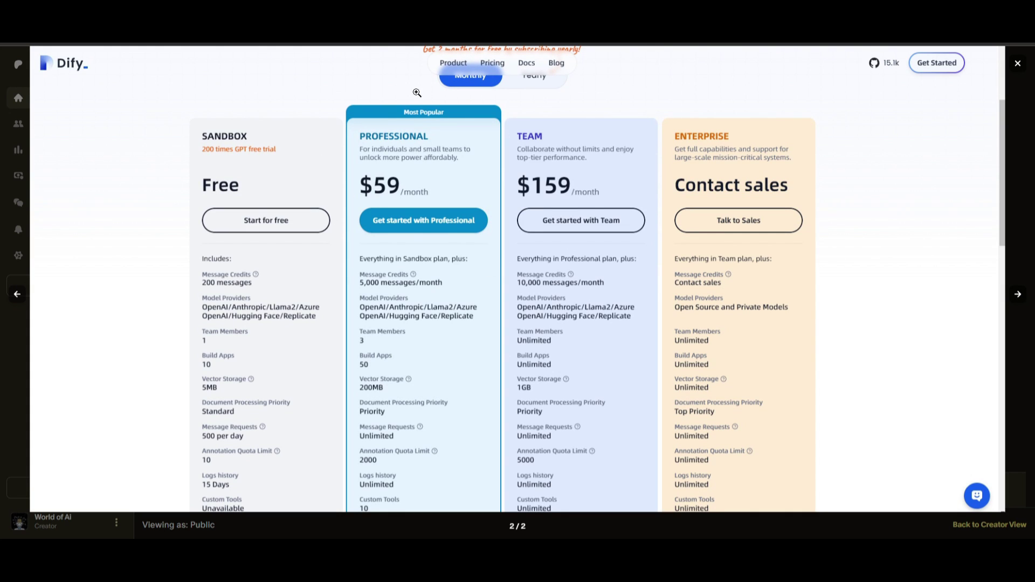
left_click(1018, 63)
Enlarge the NVIDIA giveaway post's image and its Portkey screenshot.
scroll(927, 125, "down", 2)
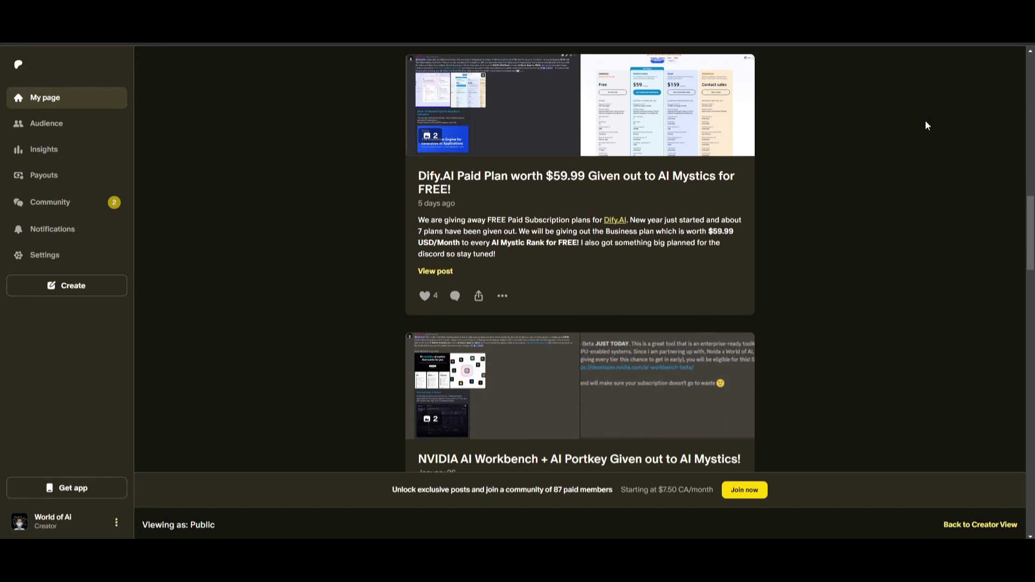
scroll(928, 125, "down", 3)
left_click(670, 186)
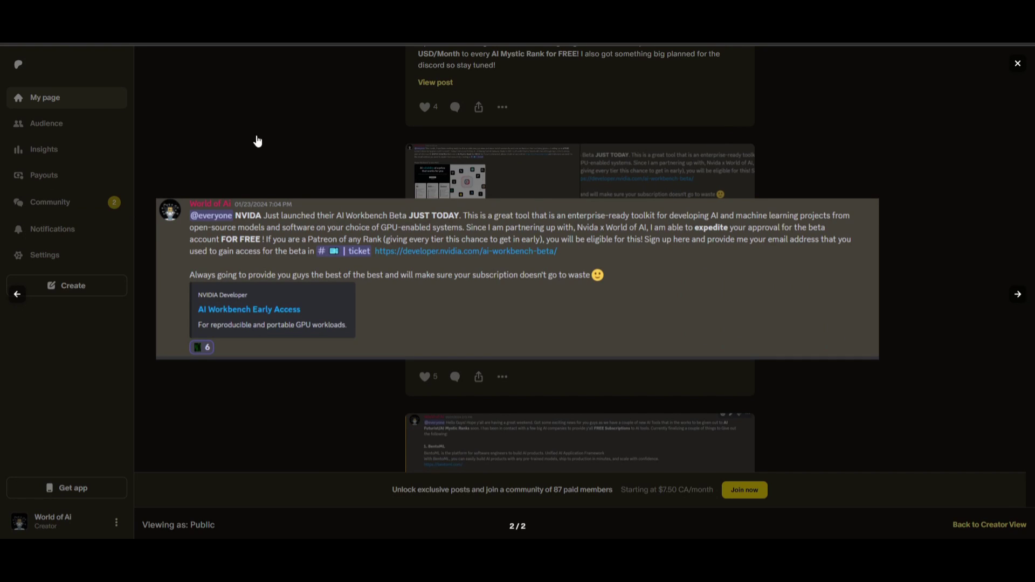
left_click(340, 163)
left_click(497, 211)
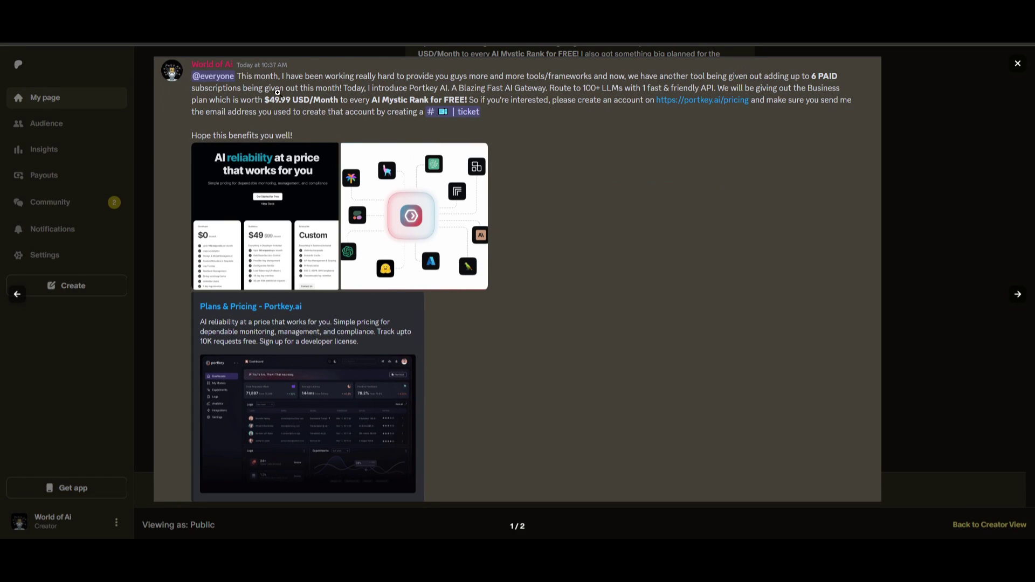
left_click(122, 159)
Enlarge the next post's Discord screenshot, then the free AI subscription tools post's image.
scroll(402, 221, "down", 3)
scroll(398, 221, "down", 2)
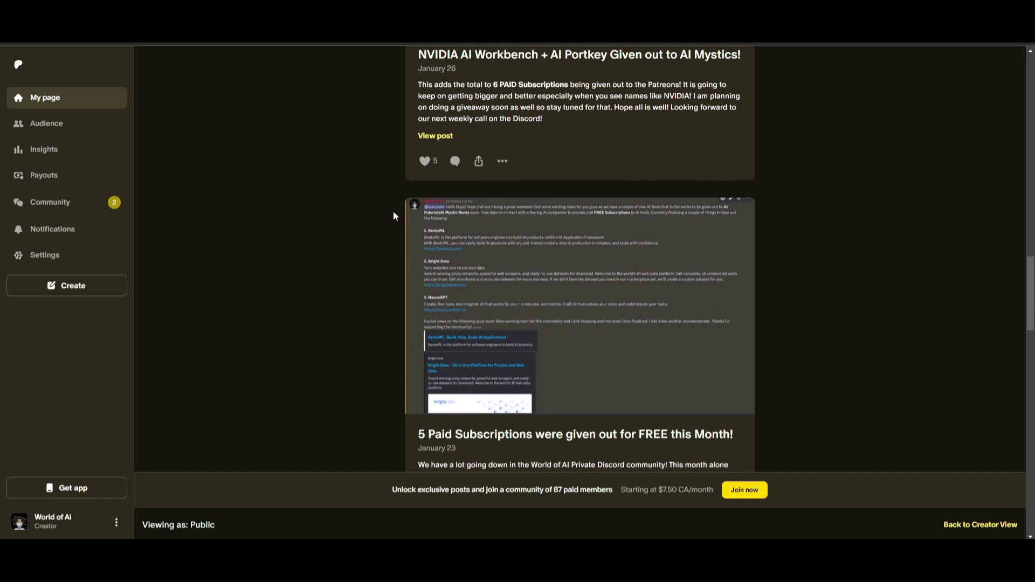
left_click(439, 231)
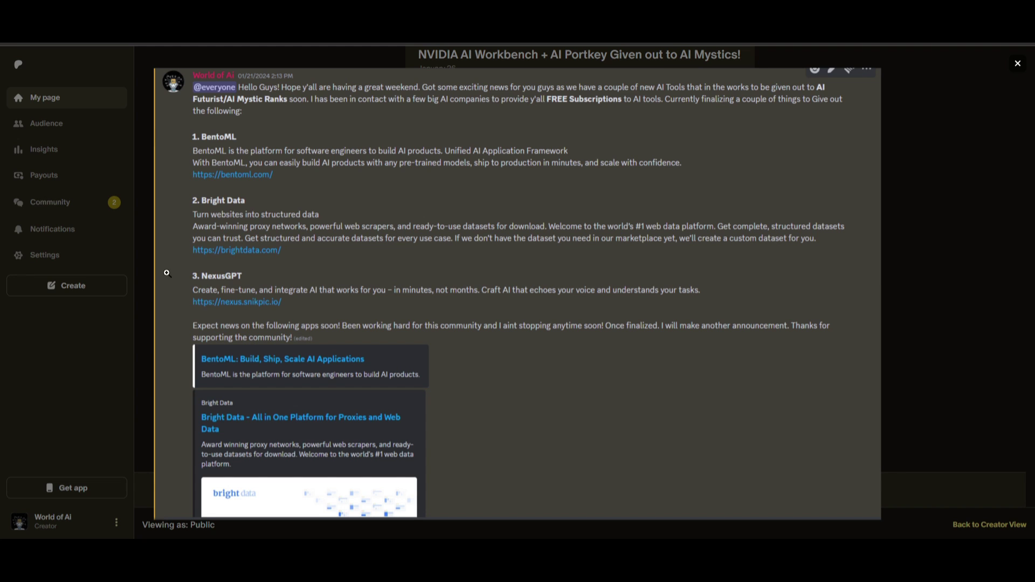
left_click(908, 340)
scroll(907, 339, "down", 2)
scroll(900, 323, "down", 5)
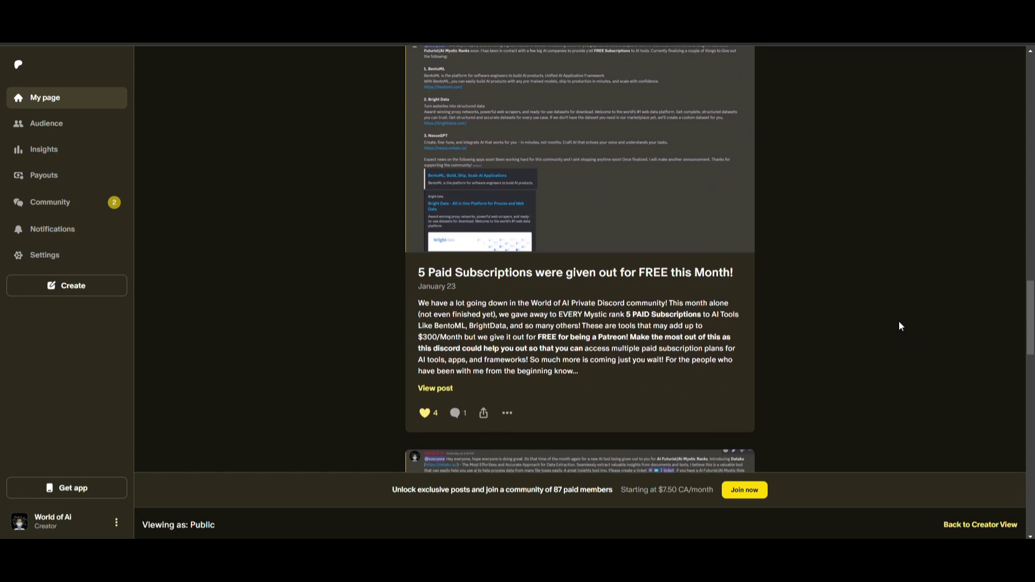
left_click(588, 304)
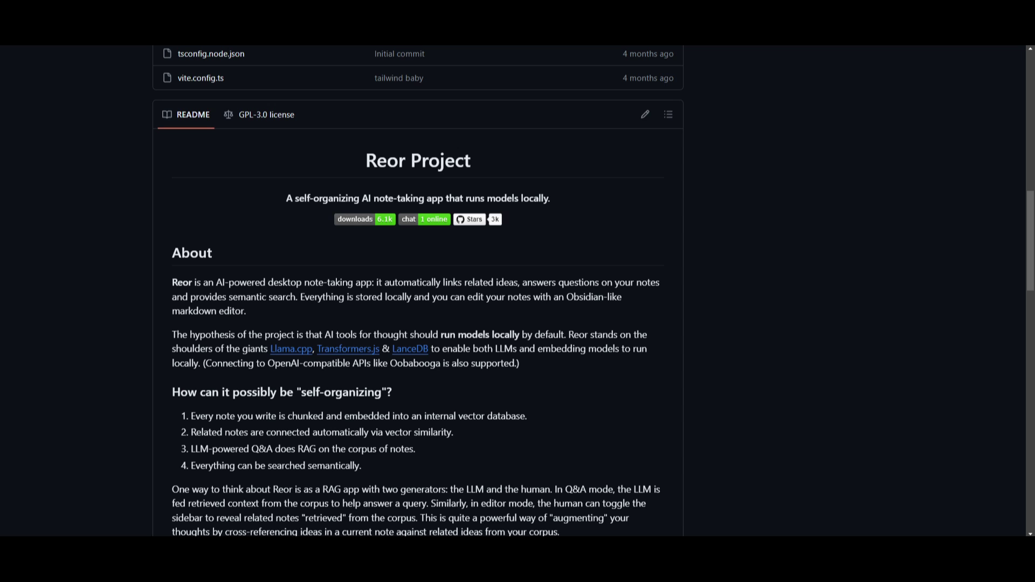
scroll(320, 282, "down", 7)
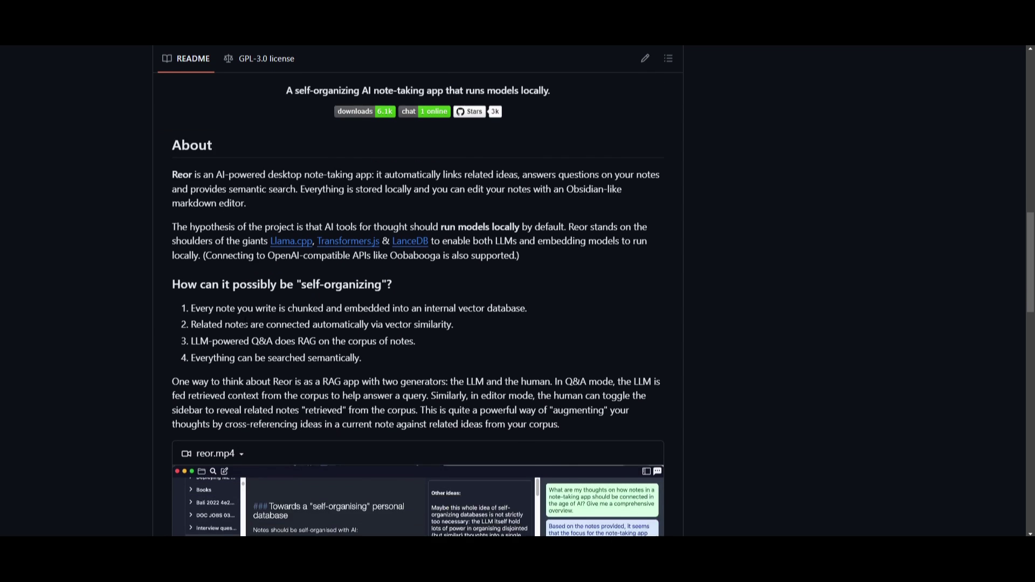
scroll(227, 370, "down", 4)
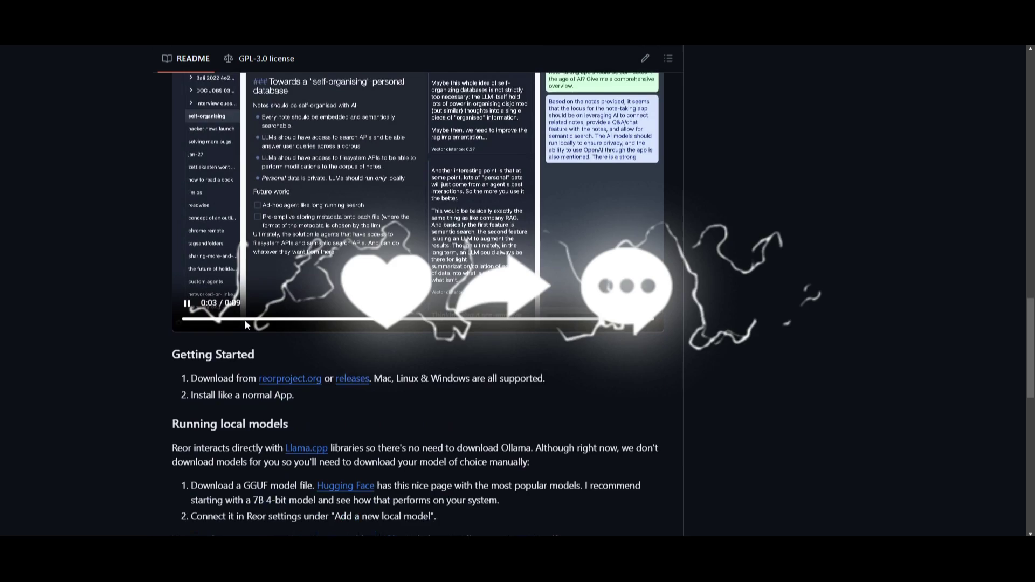
scroll(251, 274, "down", 1)
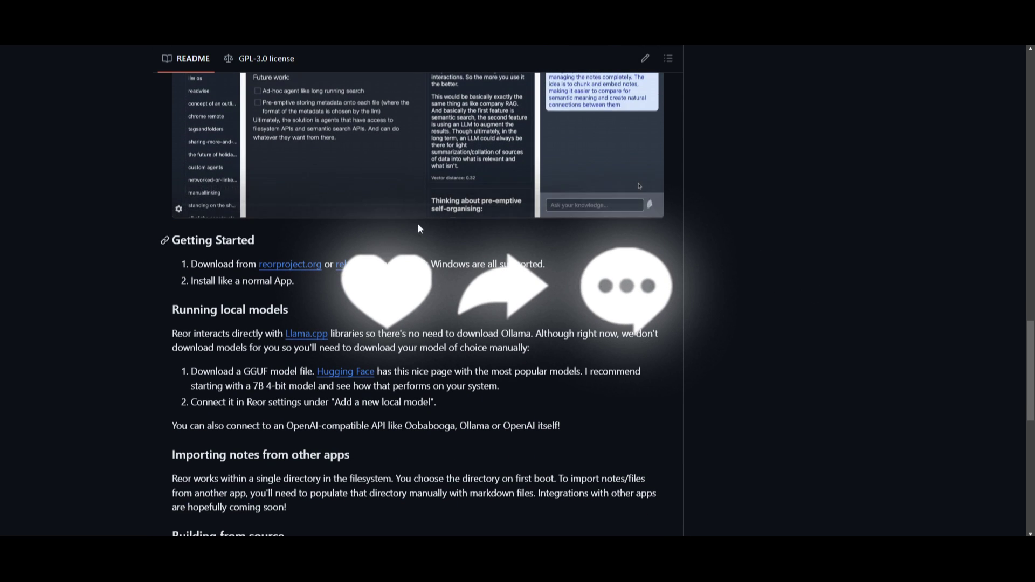
scroll(418, 304, "down", 1)
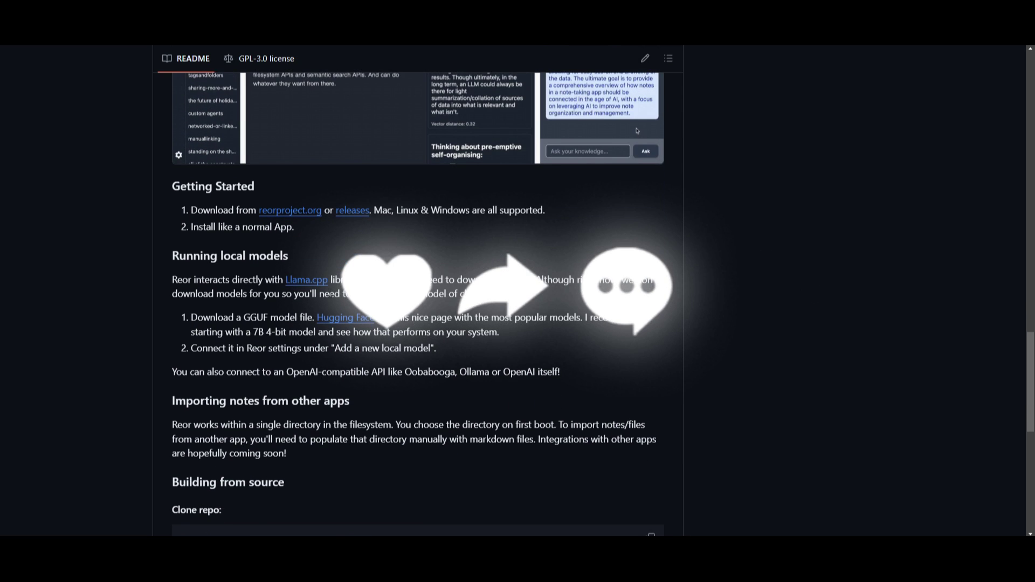
scroll(418, 305, "down", 1)
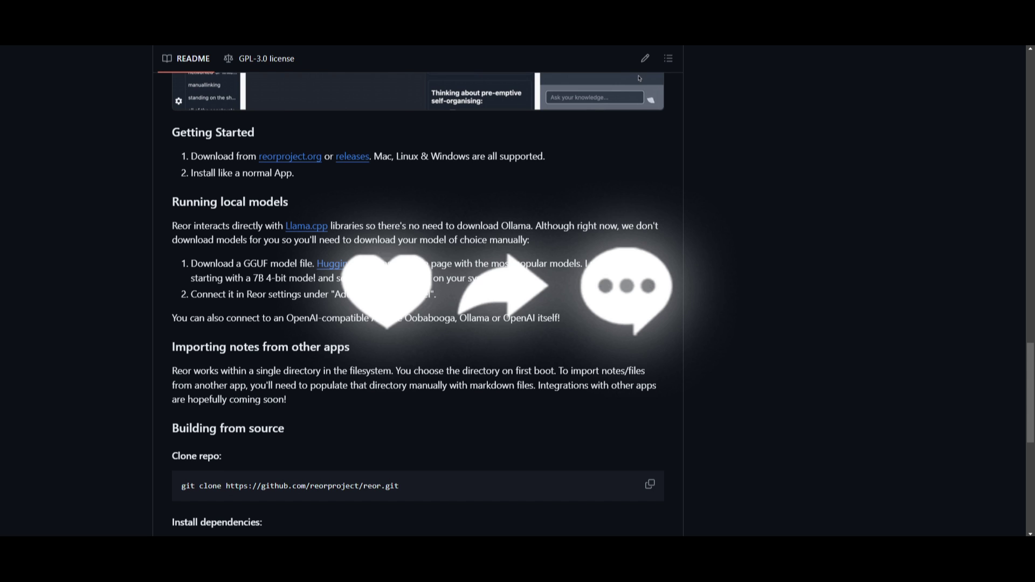
scroll(639, 78, "down", 3)
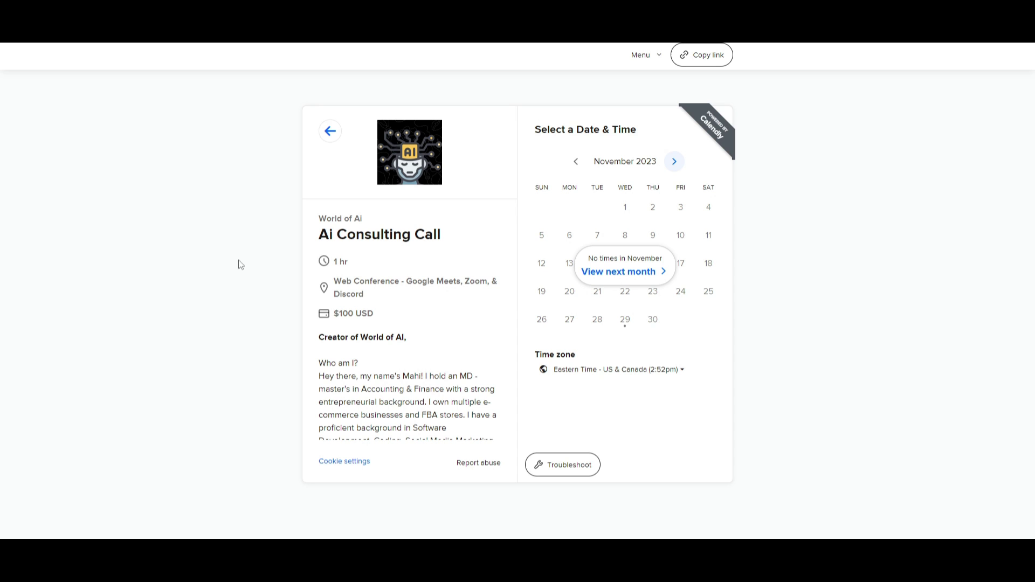
Advance the Calendly calendar to December 2023 and scroll the event description.
left_click(674, 161)
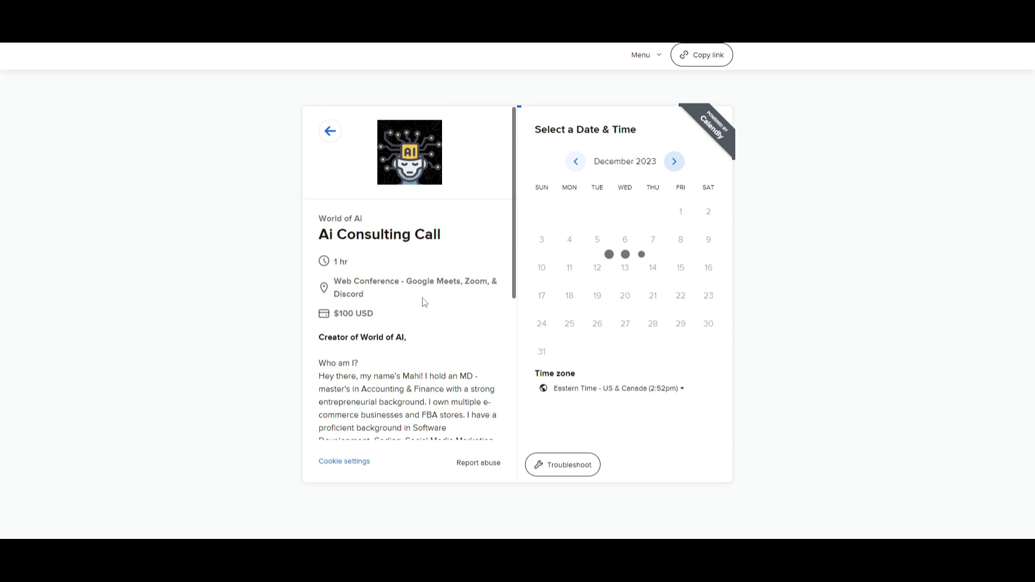
scroll(423, 353, "down", 5)
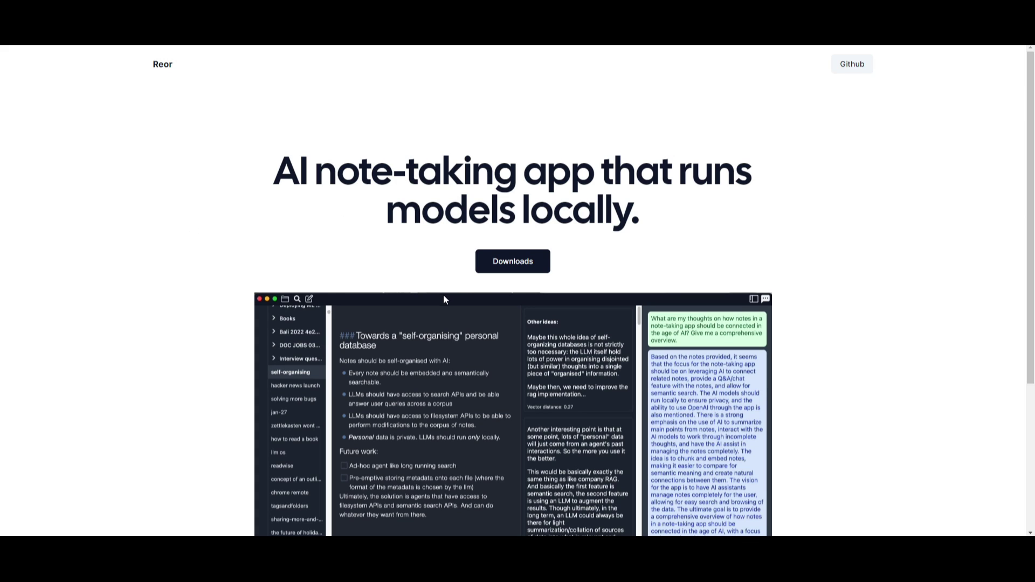
scroll(364, 225, "down", 3)
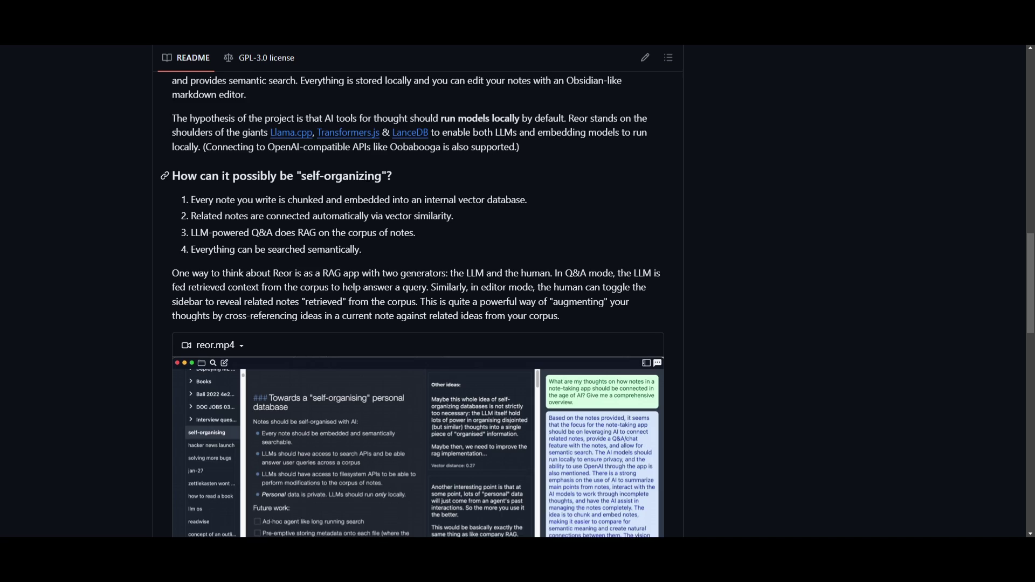
Follow the README's reorproject.org link and go to the site's Downloads page.
scroll(334, 247, "down", 3)
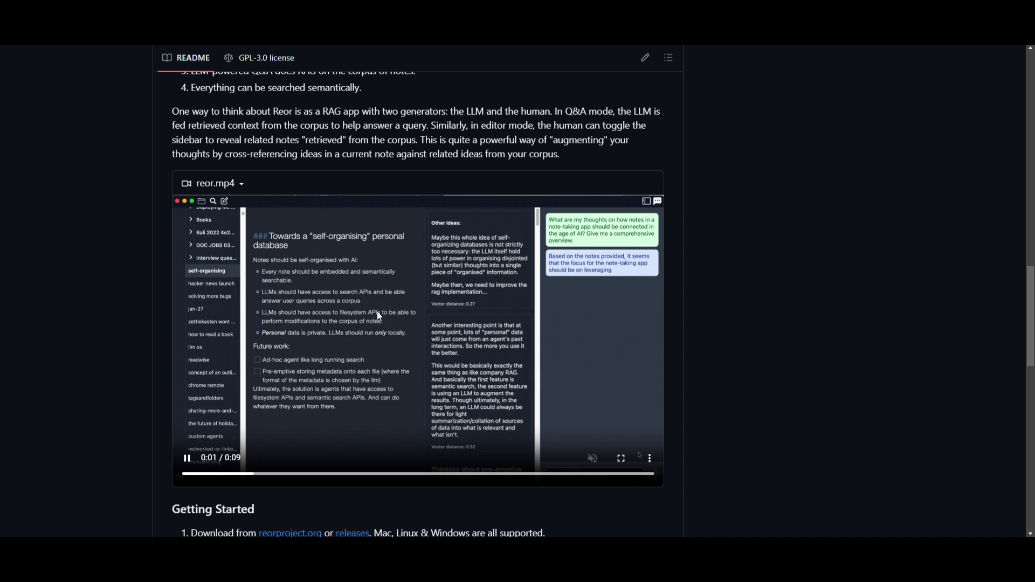
scroll(91, 425, "down", 8)
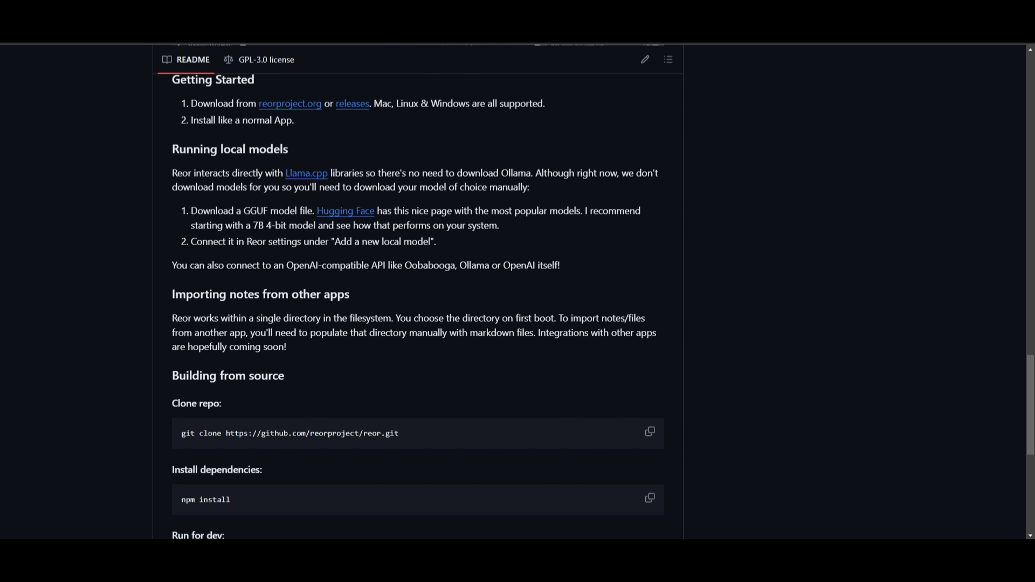
left_click(286, 103)
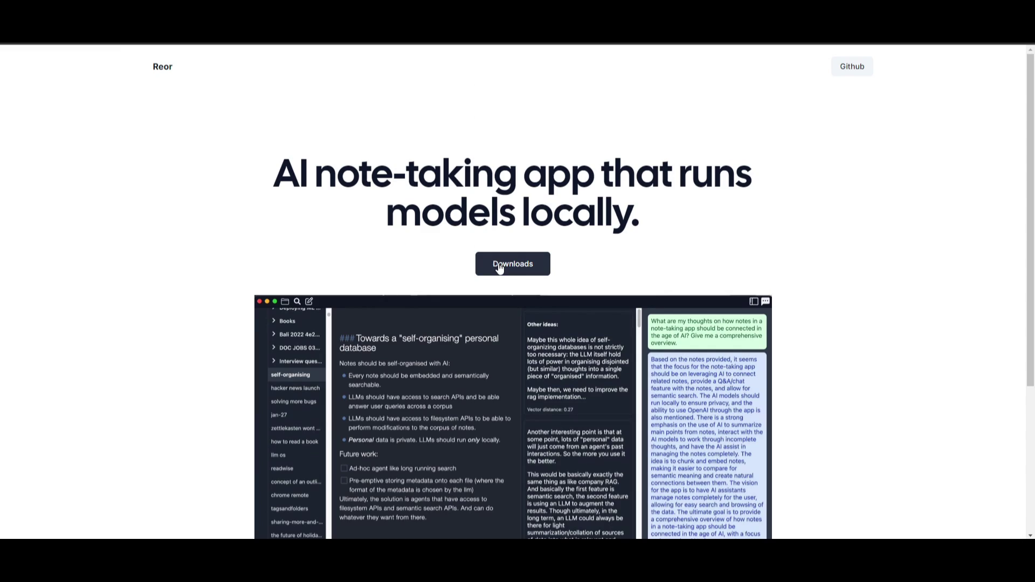
left_click(503, 267)
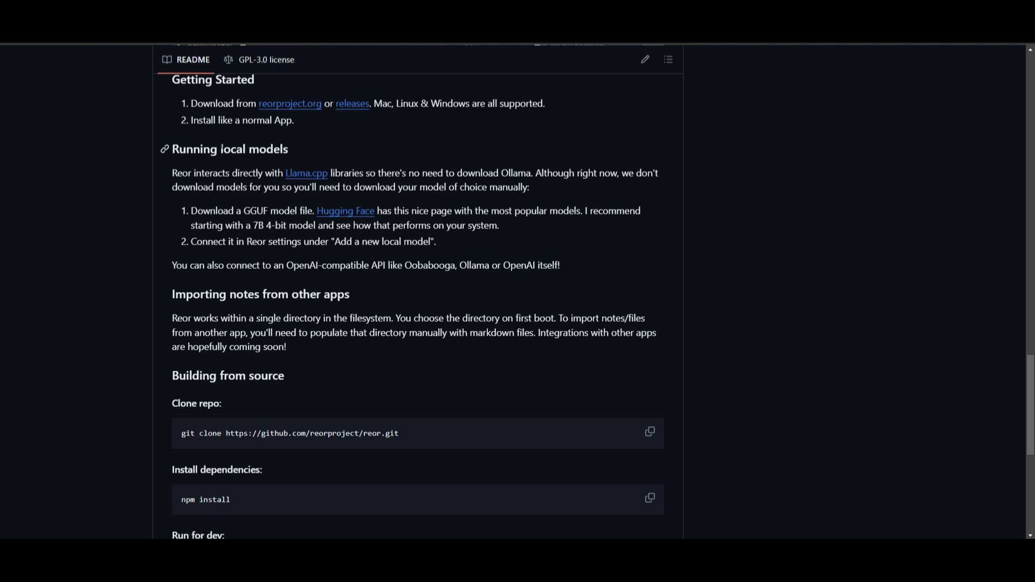
scroll(159, 172, "down", 3)
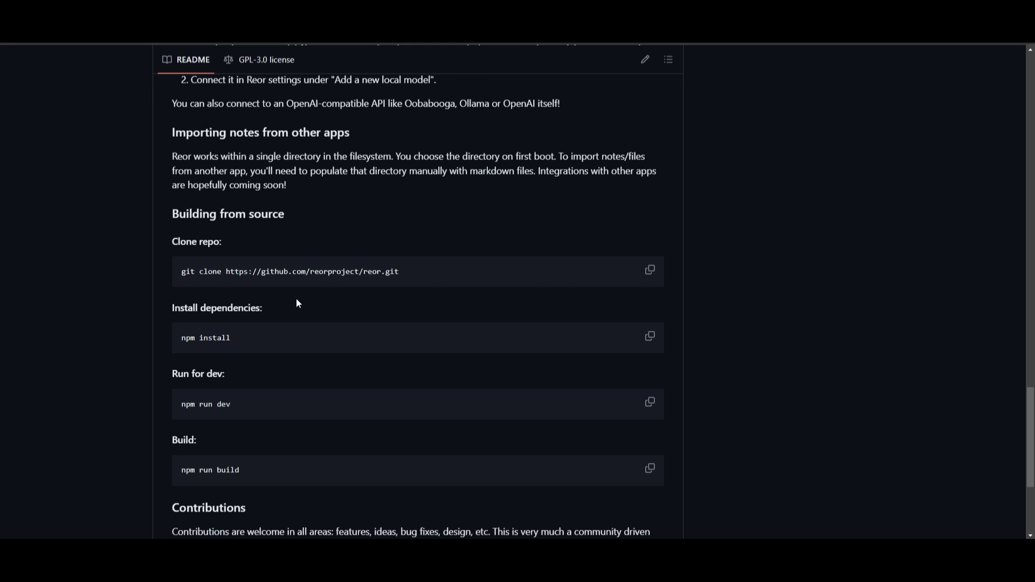
scroll(222, 232, "up", 3)
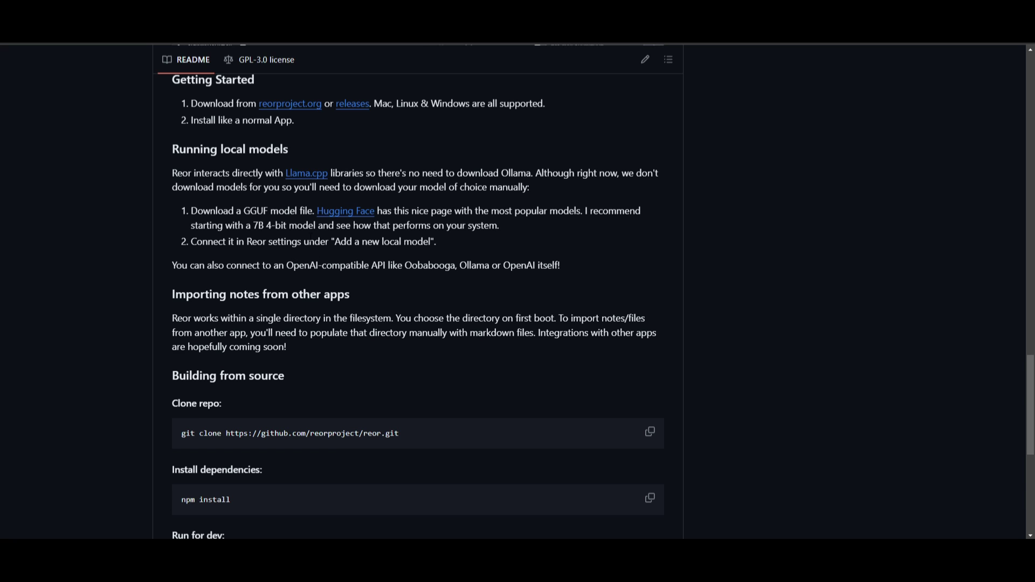
scroll(195, 169, "down", 2)
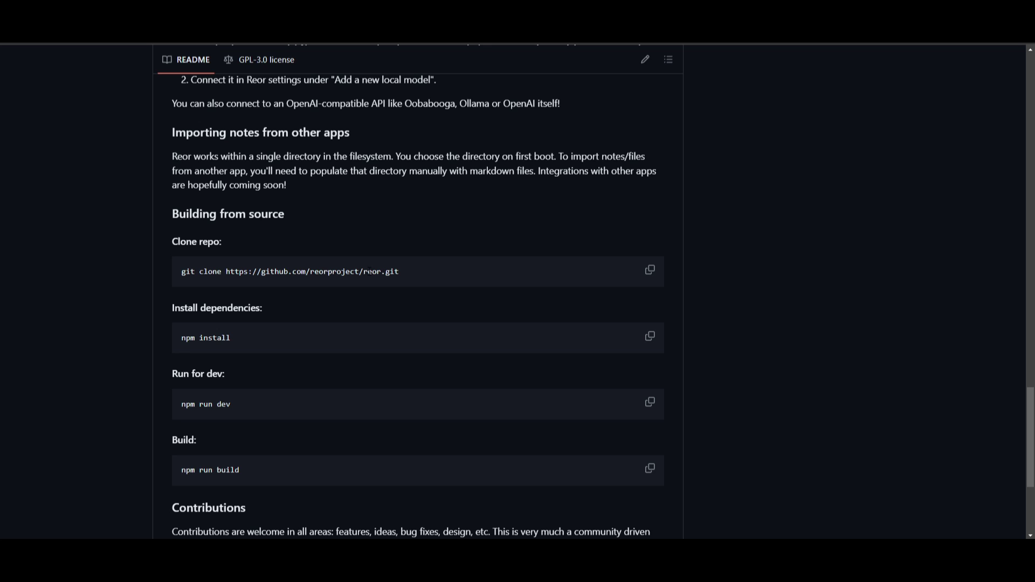
Copy the README's git clone command and paste it into a new Command Prompt.
left_click(650, 269)
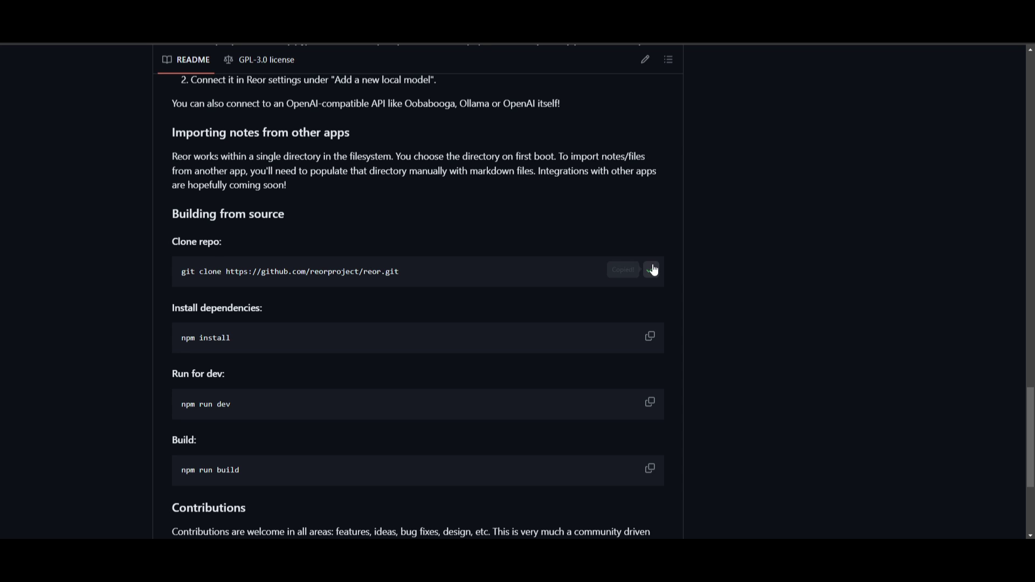
key("super")
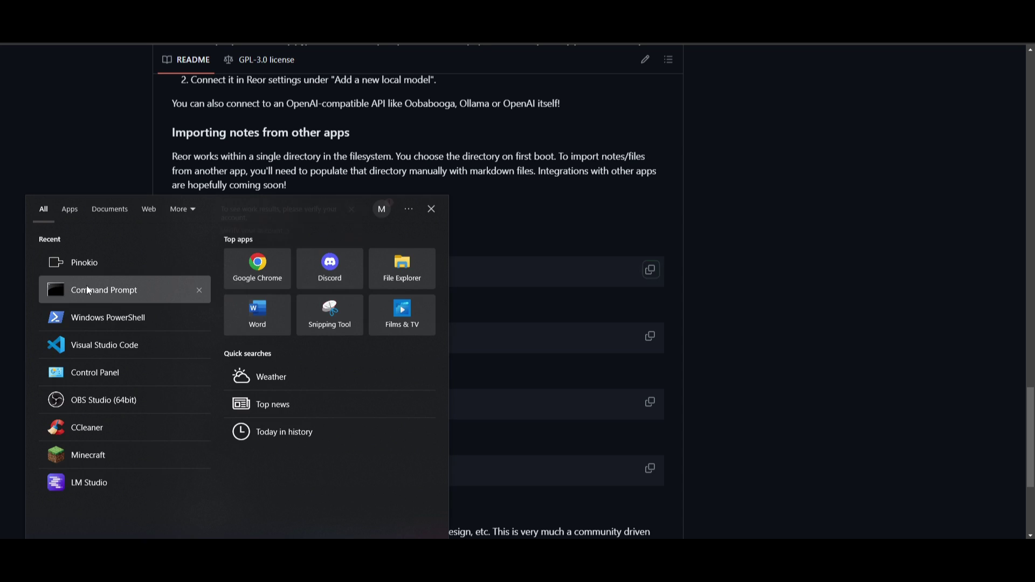
left_click(86, 287)
left_click_drag(275, 43, 383, 97)
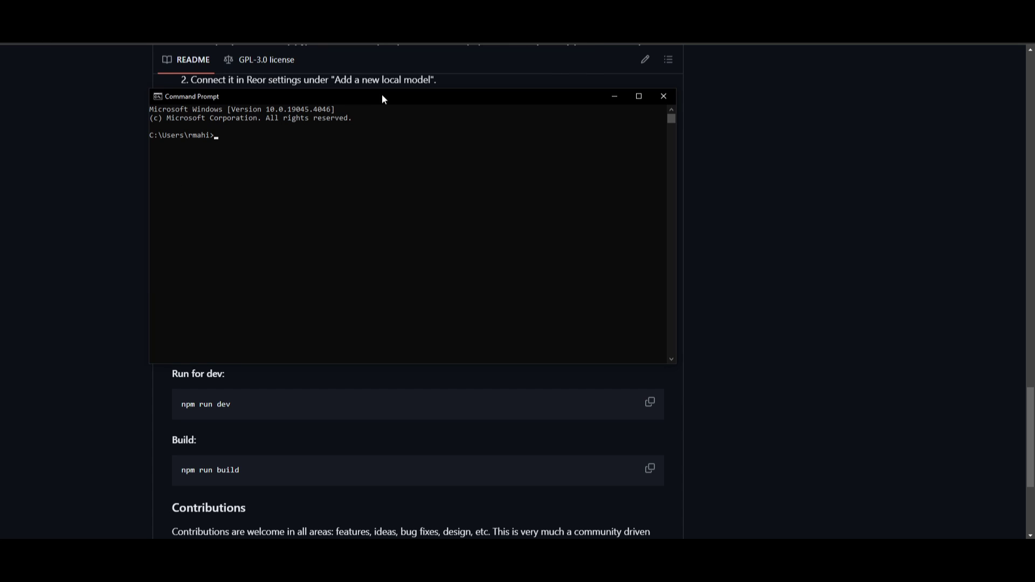
key("ctrl+v")
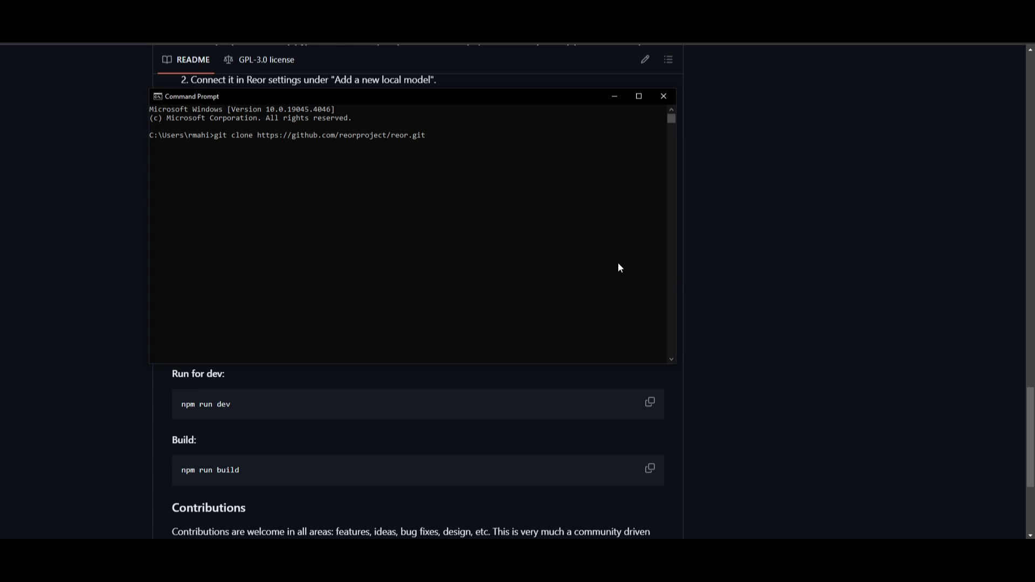
Clear the pasted command and run 'cd reor', which reports the path not found.
left_click(689, 267)
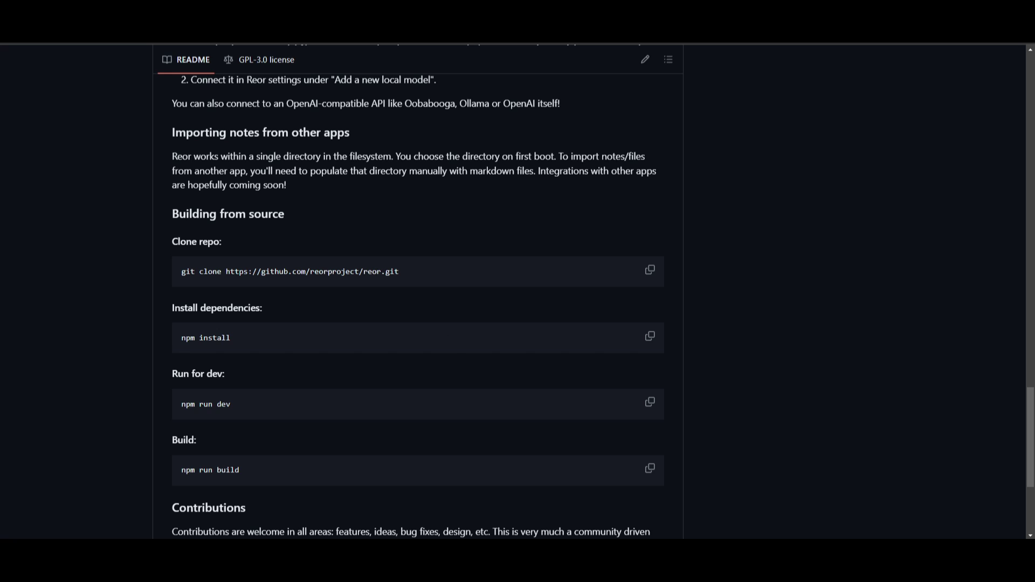
left_click(737, 537)
key("BackSpace")
key("BackSpace")
key("BackSpace")
key("BackSpace")
key("BackSpace")
key("BackSpace")
key("BackSpace")
key("BackSpace")
key("BackSpace")
key("BackSpace")
key("BackSpace")
key("BackSpace")
key("BackSpace")
key("BackSpace")
key("BackSpace")
key("BackSpace")
key("BackSpace")
key("BackSpace")
key("BackSpace")
key("BackSpace")
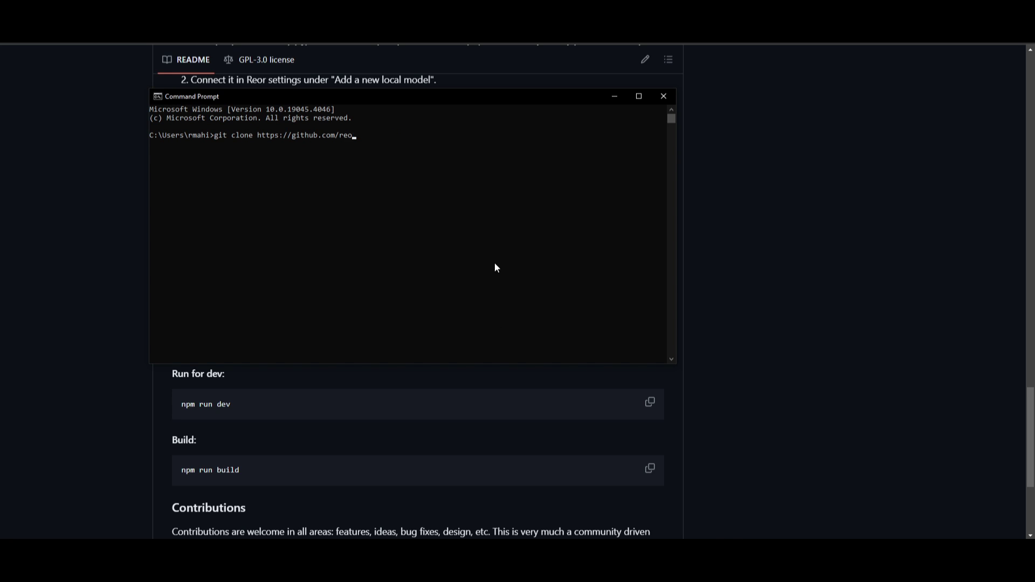
key("BackSpace")
key("BackSpace")
key("BackSpace")
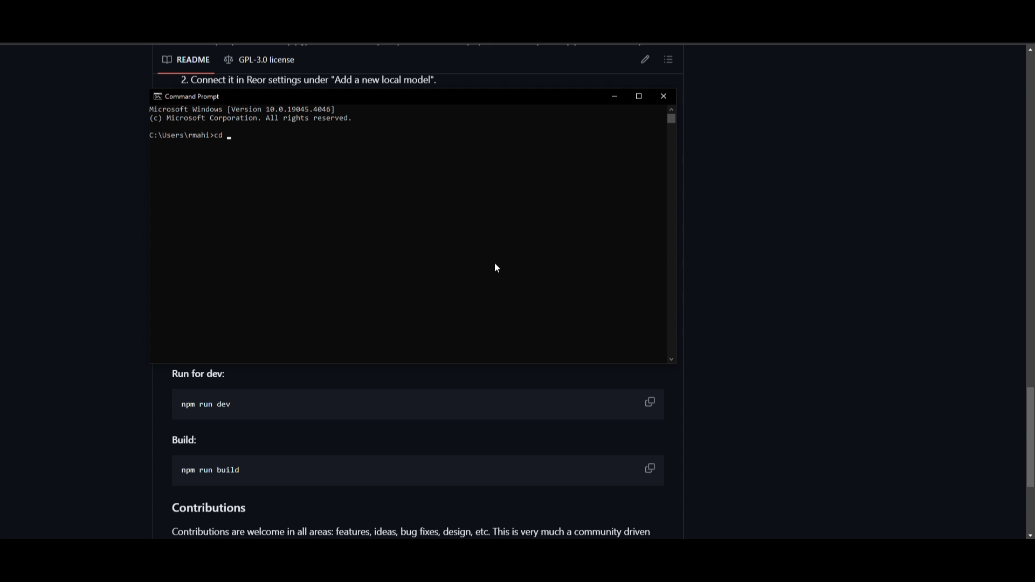
type("cd reor")
key("Return")
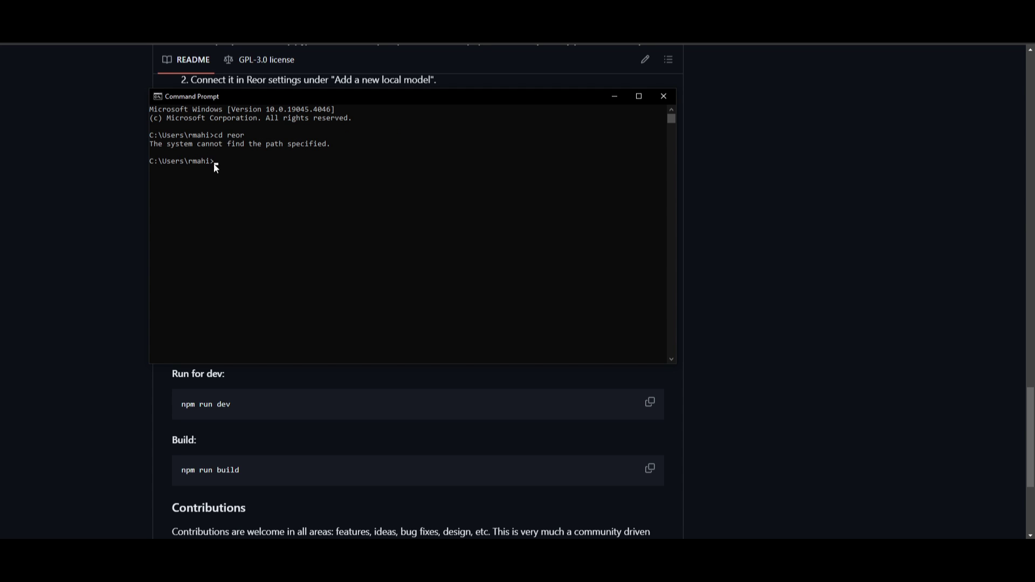
left_click(101, 257)
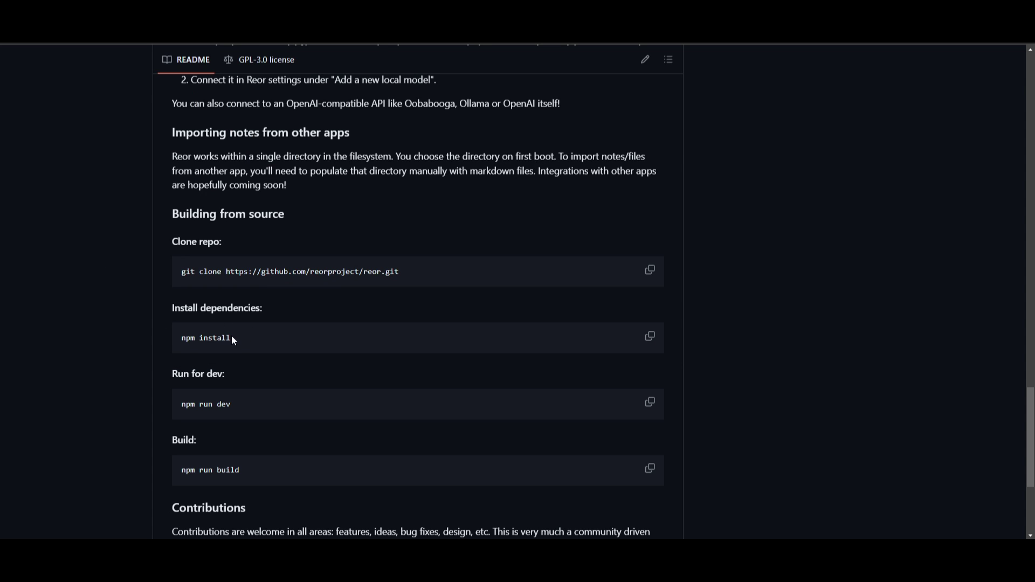
Select the npm install command briefly and scroll through the README.
left_click_drag(231, 340, 179, 342)
left_click(216, 296)
scroll(162, 370, "down", 3)
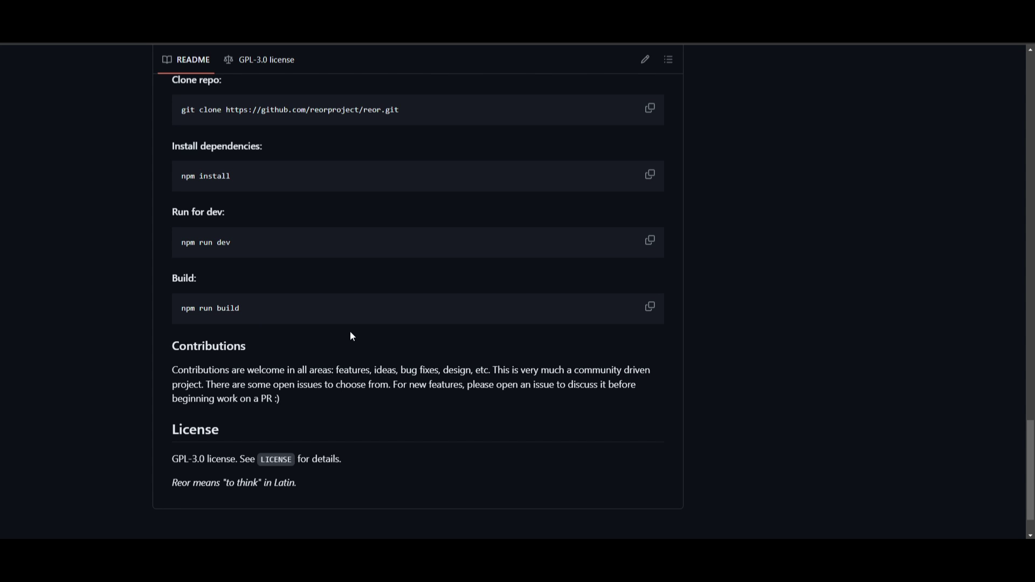
scroll(355, 323, "up", 10)
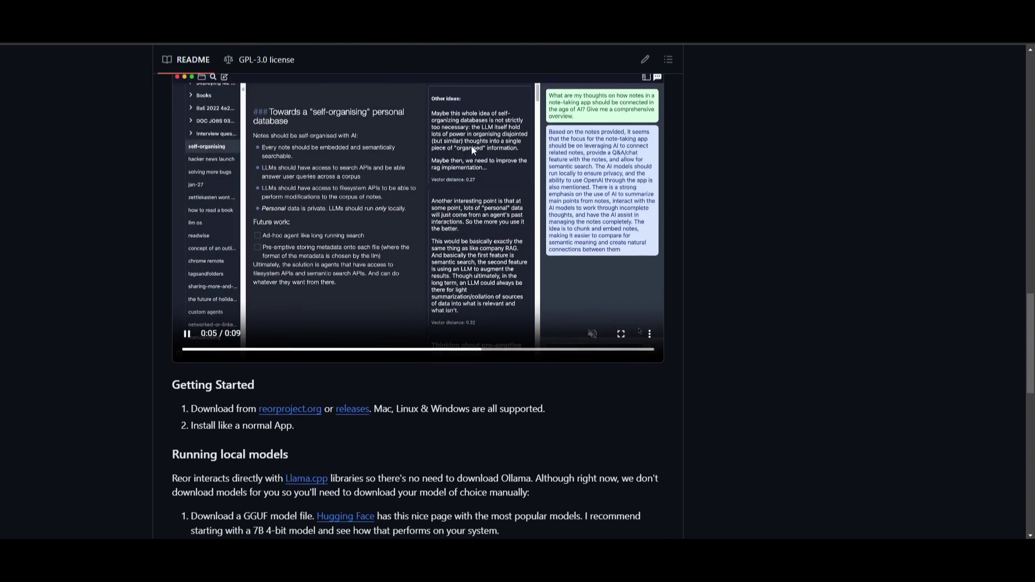
scroll(472, 146, "up", 4)
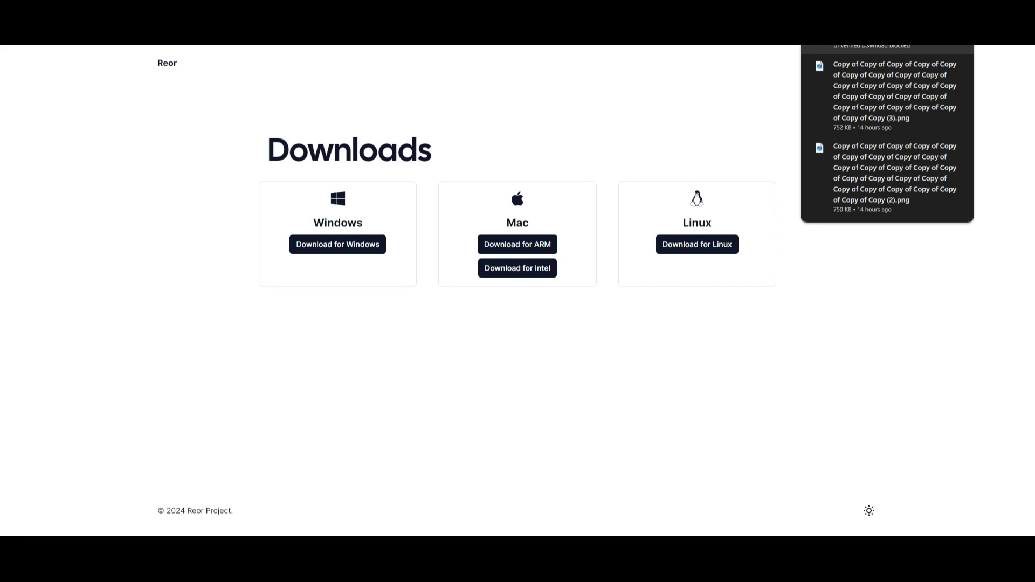
Keep the unverified Reor download and run it anyway past the SmartScreen warning.
left_click(862, 48)
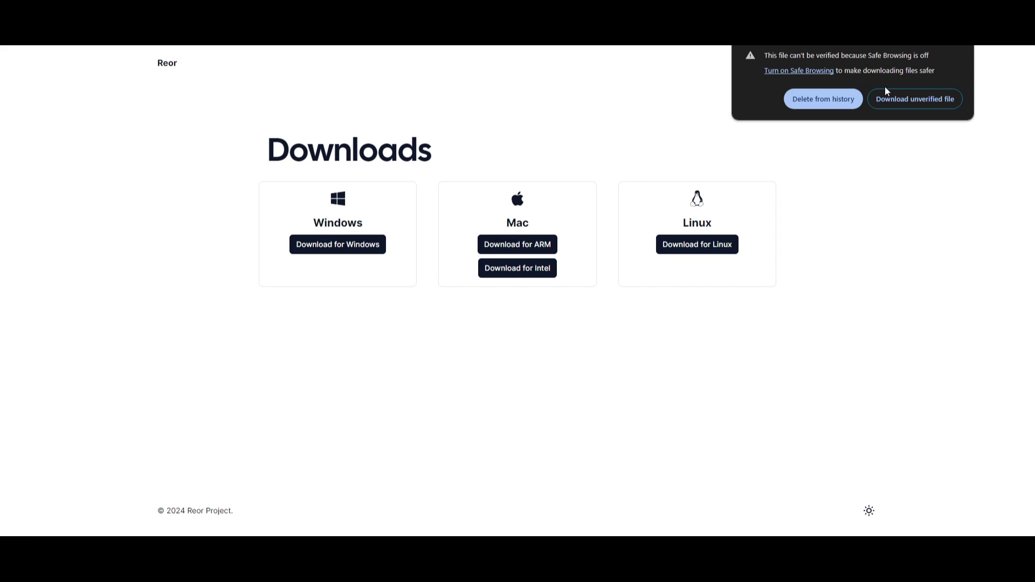
left_click(907, 99)
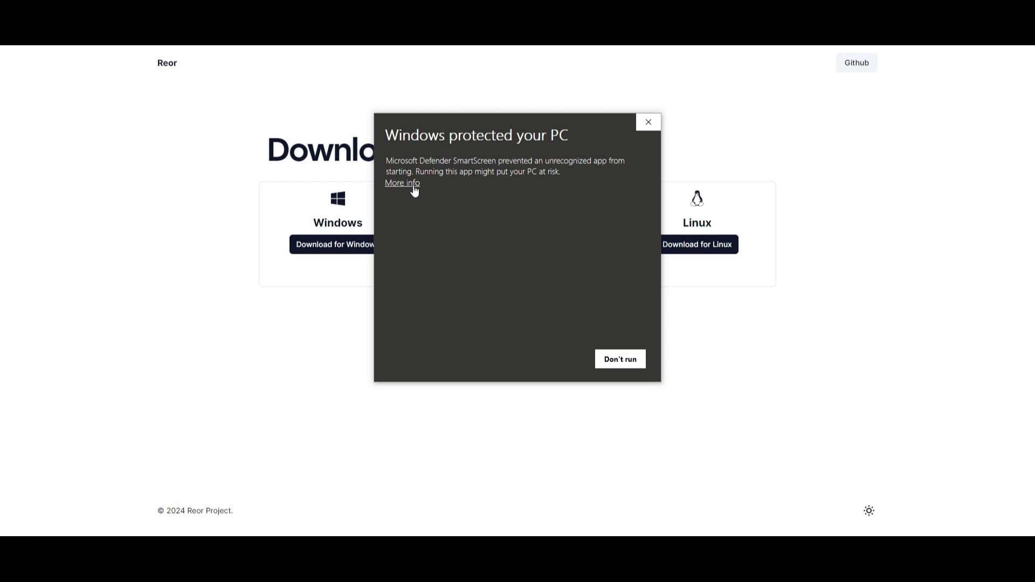
left_click(414, 185)
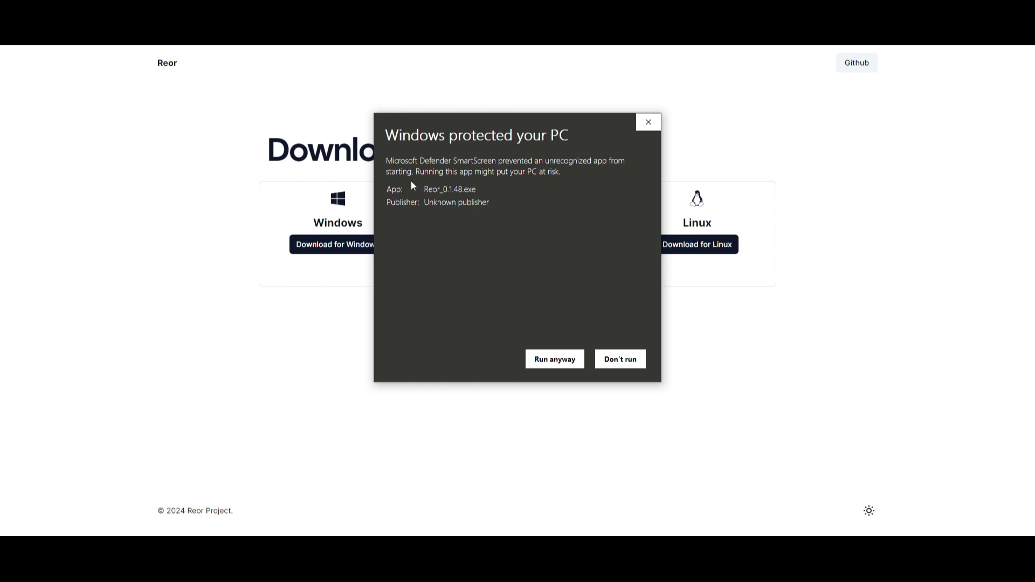
left_click(535, 361)
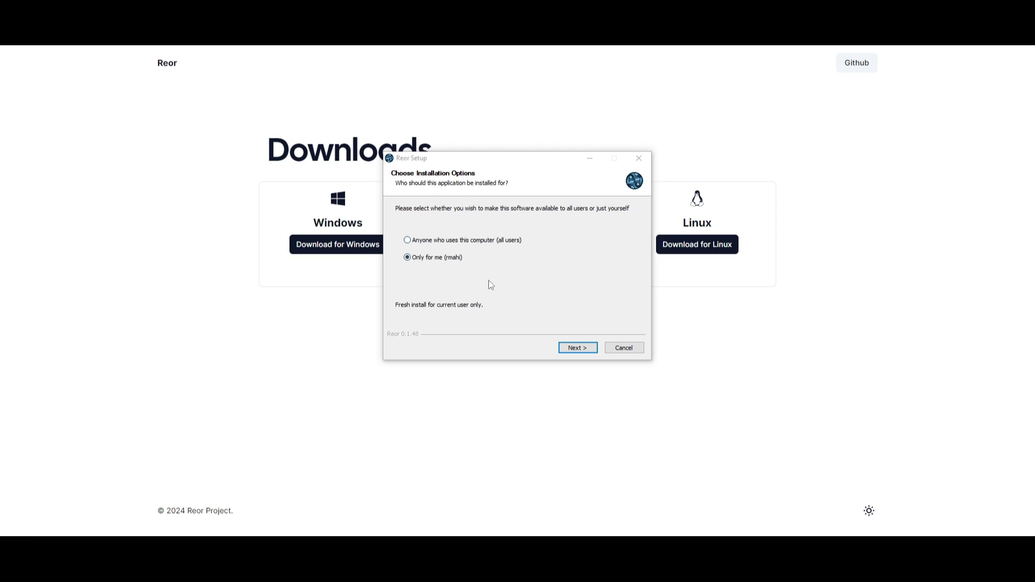
Continue with 'Only for me' and browse to check the install destination folder.
left_click(596, 348)
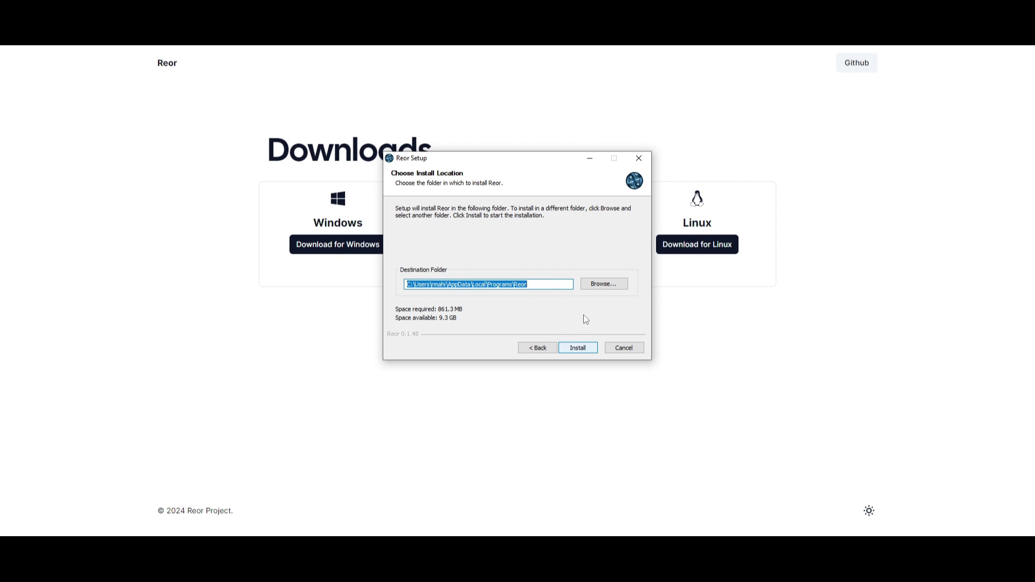
left_click(607, 284)
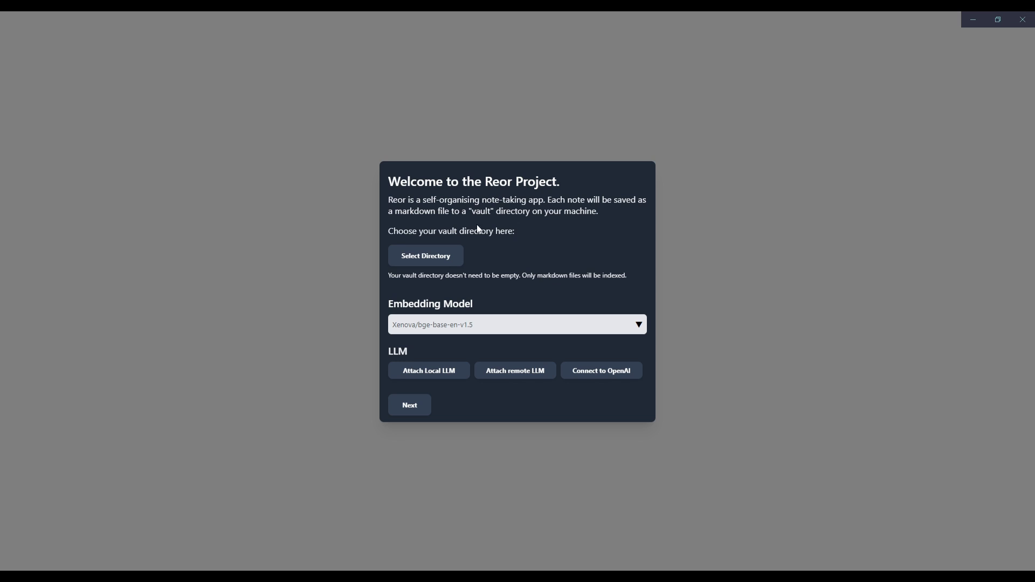
Choose D:\reor as the vault and keep bge-base as the embedding model.
left_click(419, 257)
left_click(432, 326)
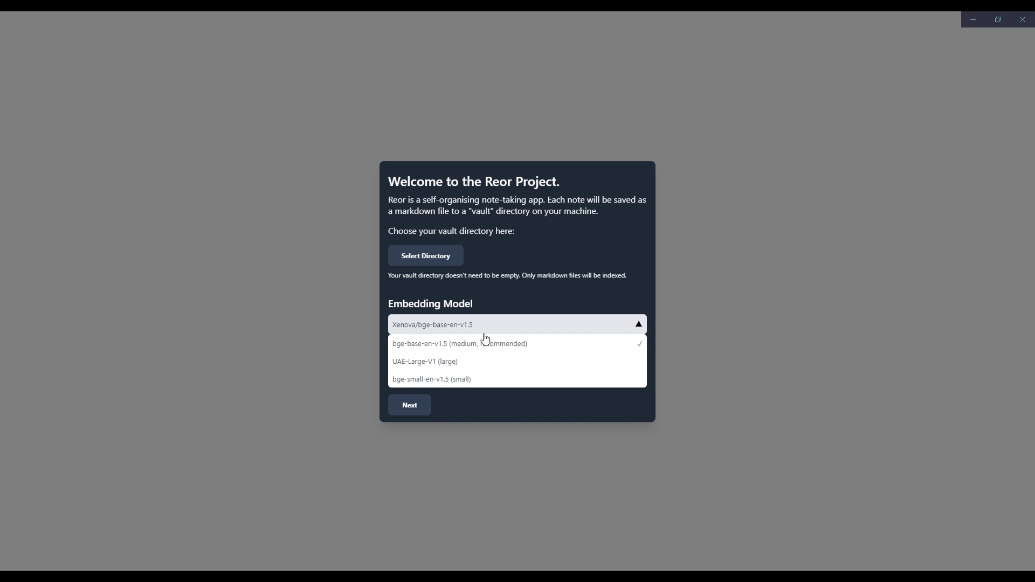
left_click(436, 346)
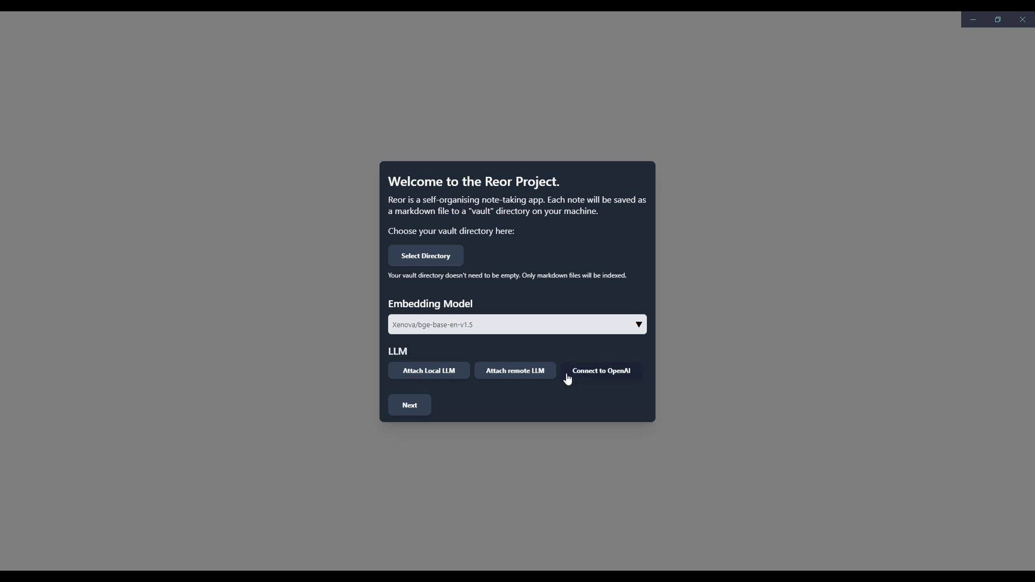
Connect Reor to OpenAI by pasting the API key.
left_click(622, 372)
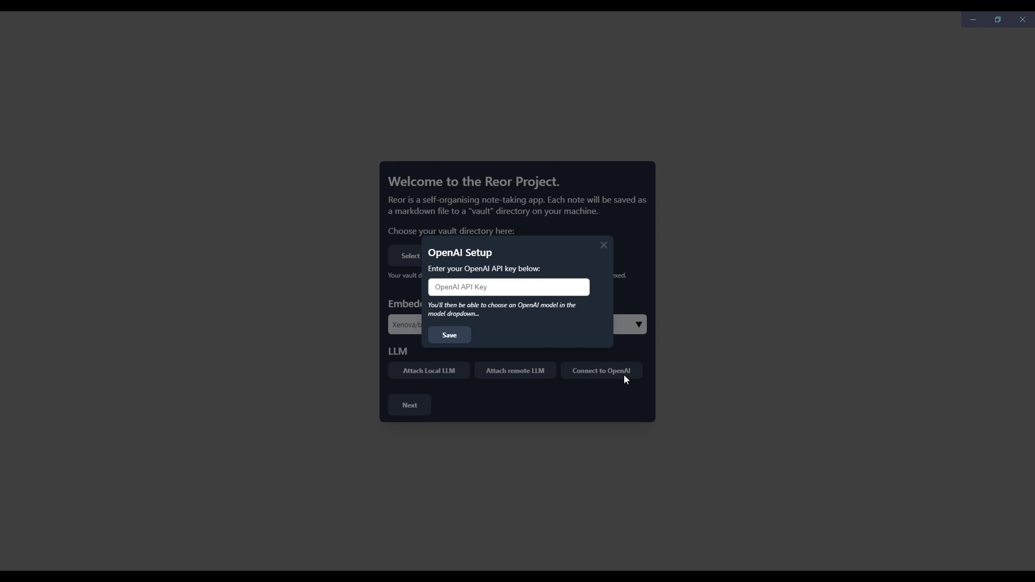
left_click(491, 294)
key("ctrl+v")
key("Return")
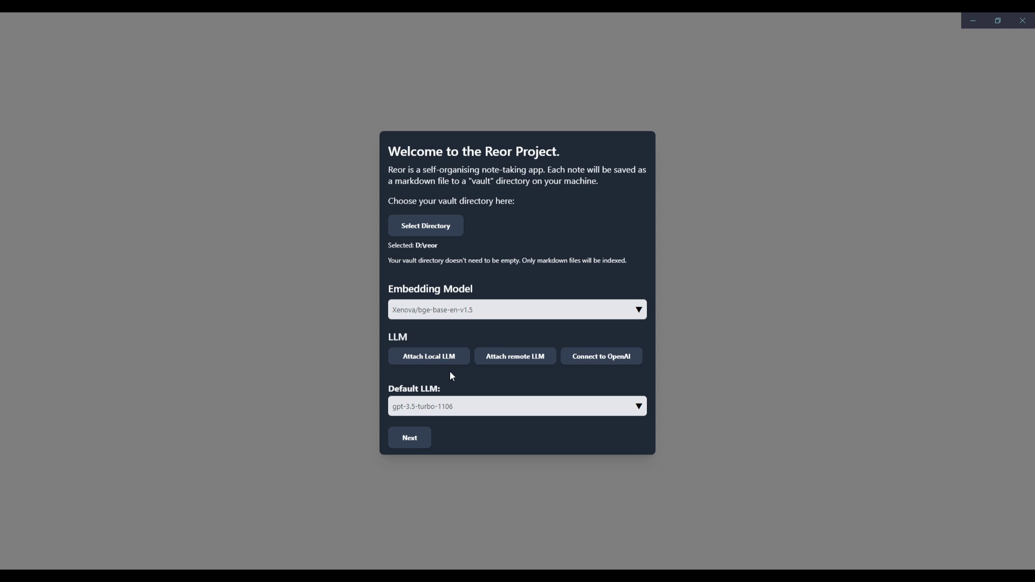
Keep gpt-3.5-turbo-1106 as the default LLM and finish the welcome setup.
left_click(438, 411)
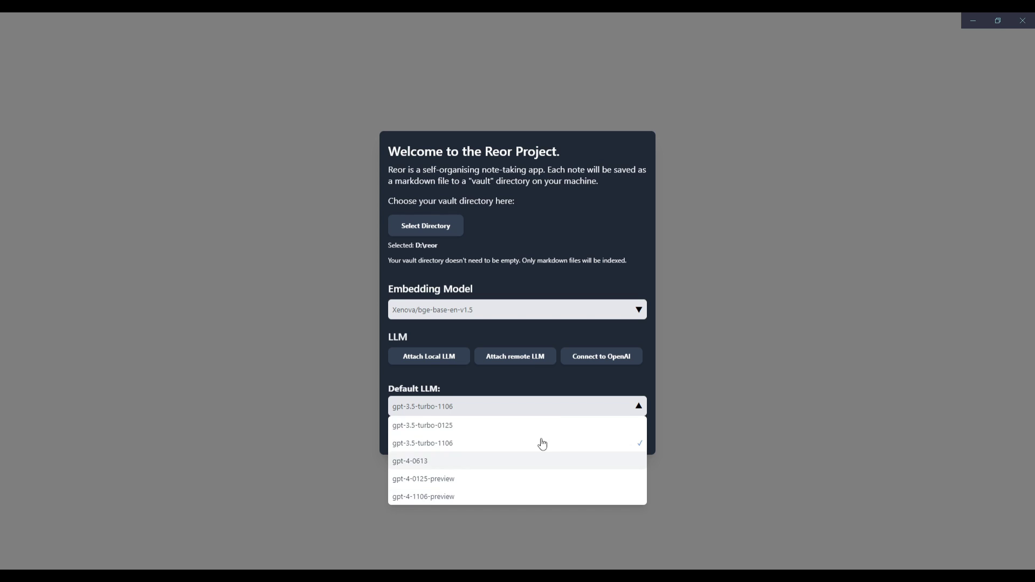
left_click(463, 380)
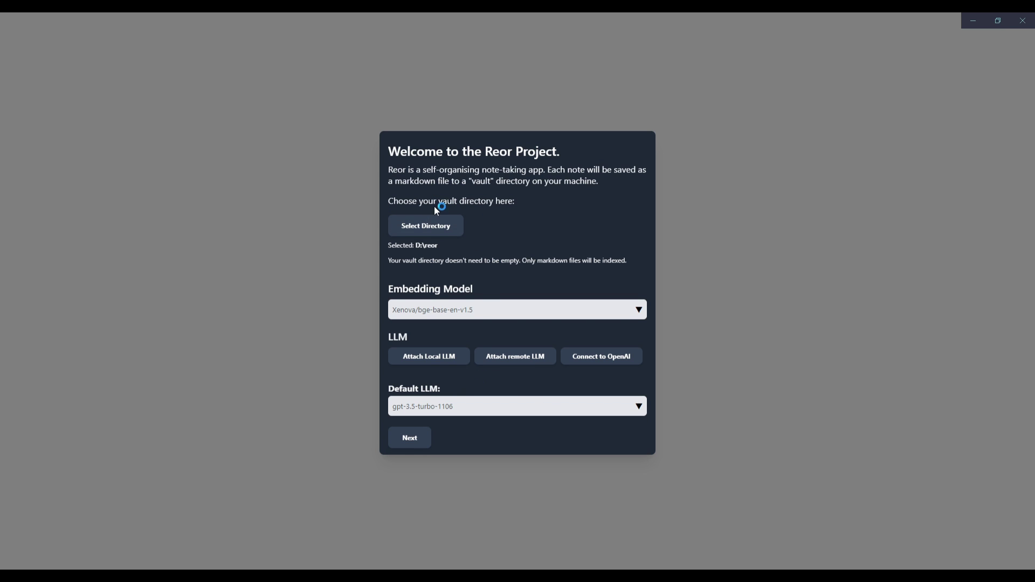
left_click(410, 438)
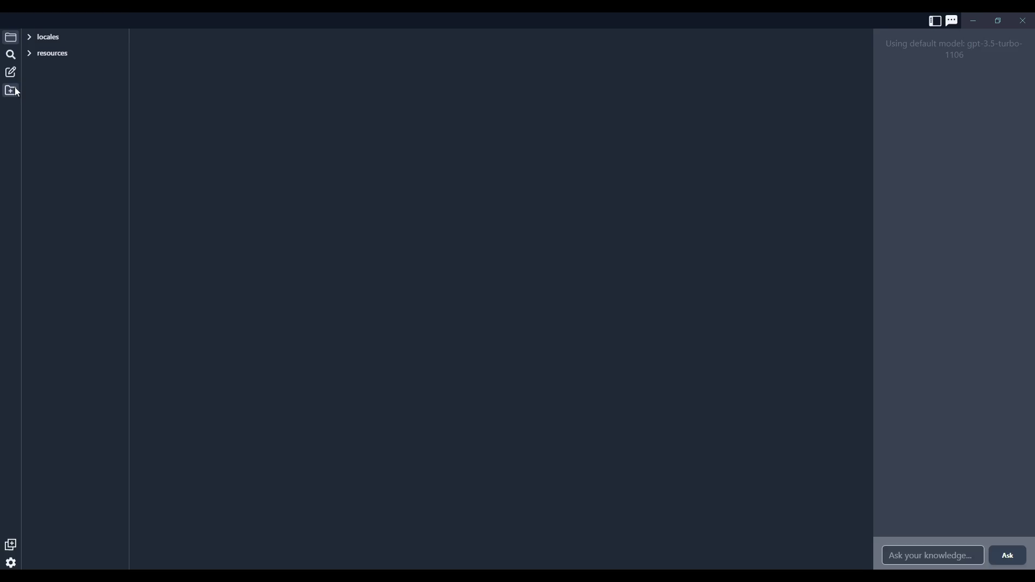
Try and cancel the New Directory and New Note dialogs, toggle resources, and focus the Ask field.
left_click(16, 92)
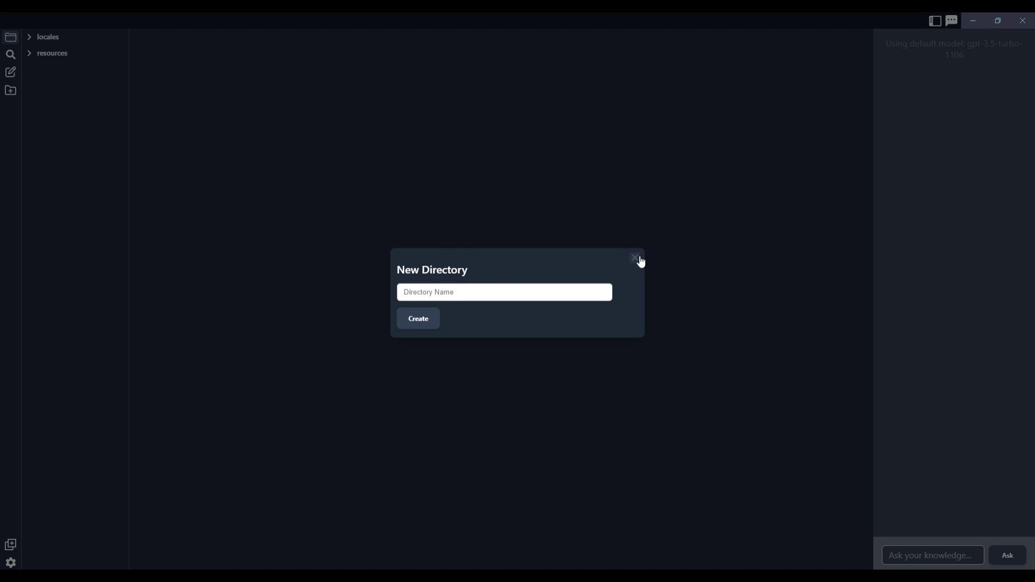
left_click(636, 258)
left_click(11, 75)
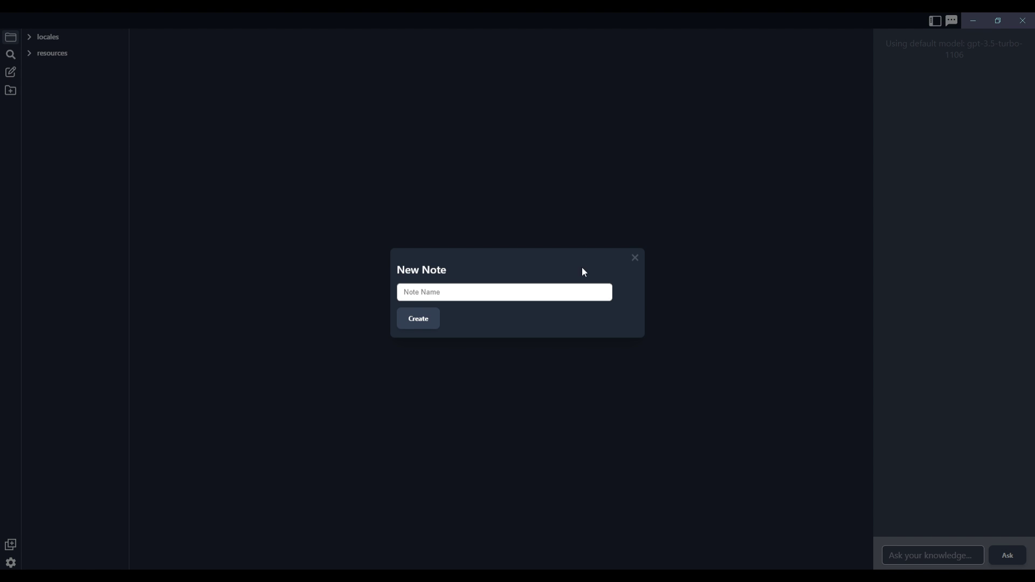
left_click(635, 259)
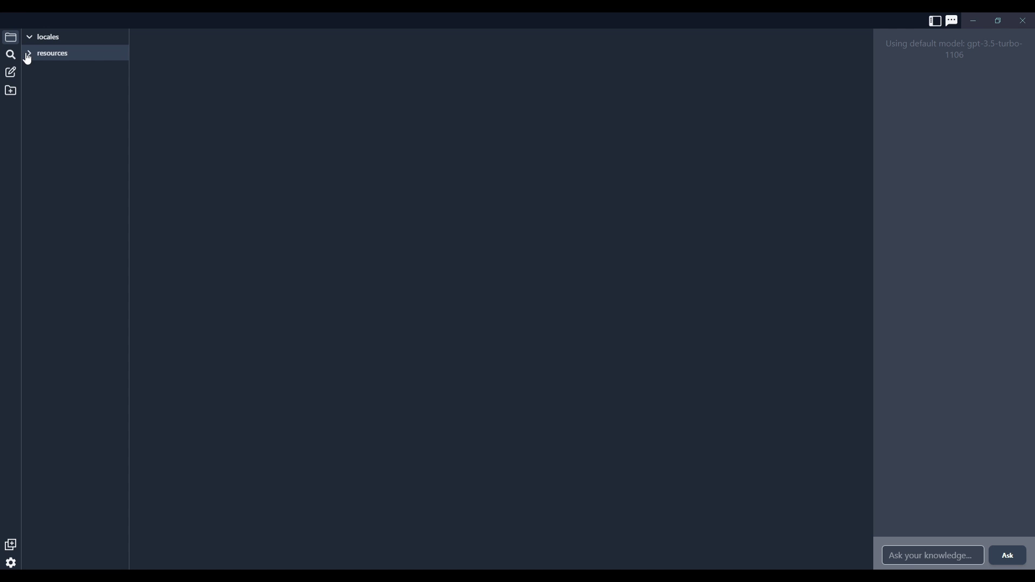
left_click(33, 53)
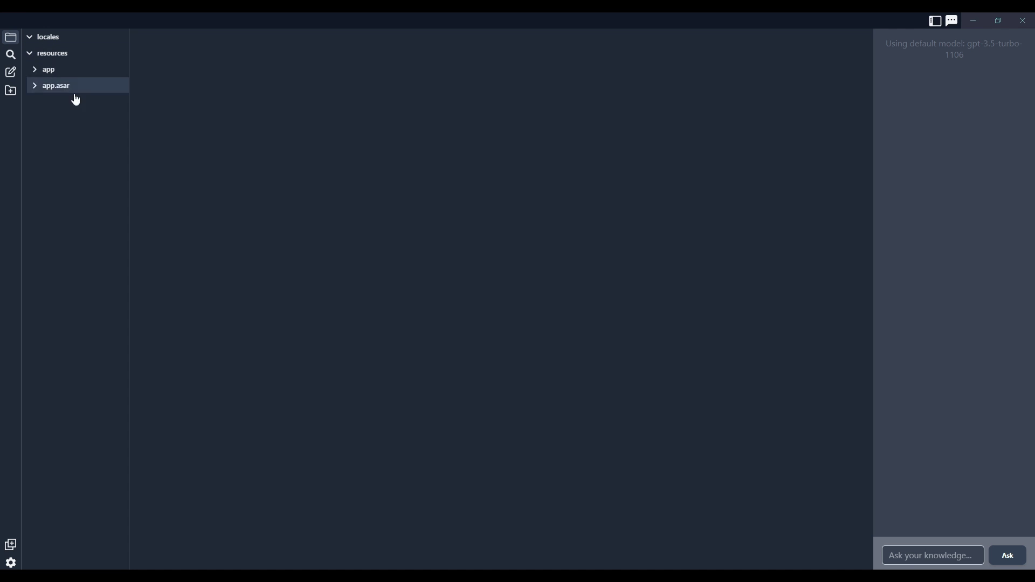
left_click(31, 54)
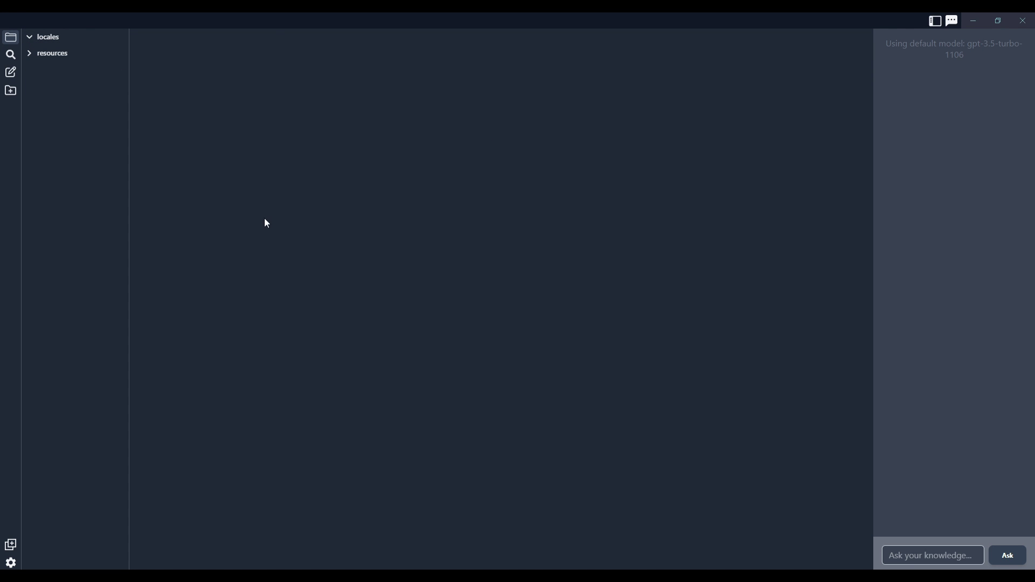
left_click(930, 562)
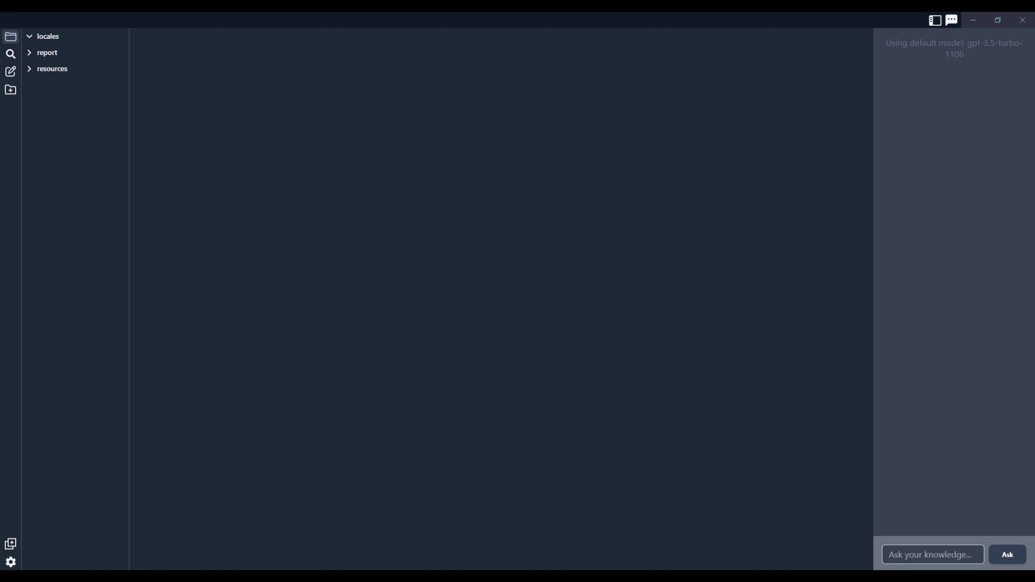
Open Reor's settings and view the Embedding Model tab's list of models.
left_click(12, 562)
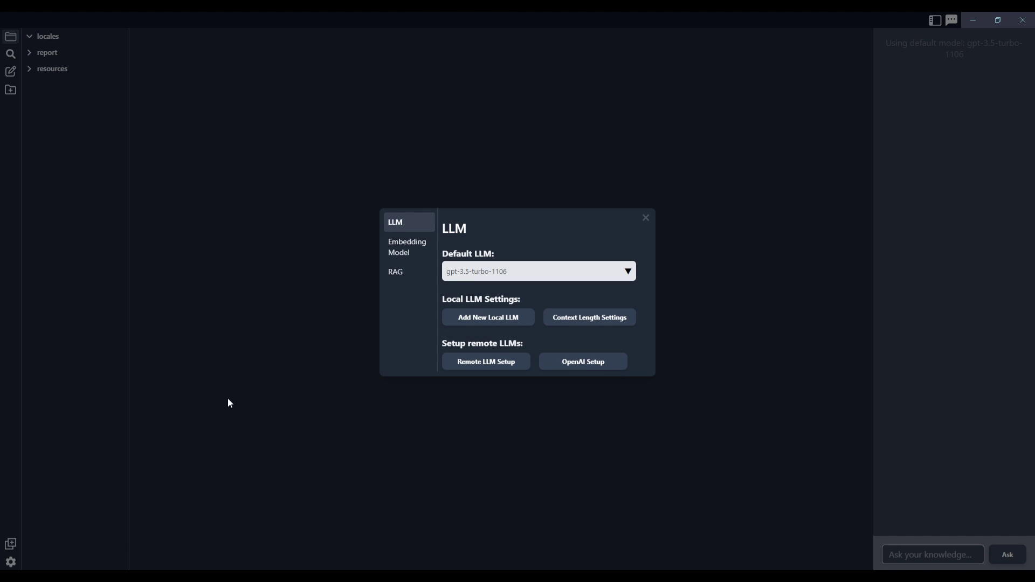
left_click(410, 247)
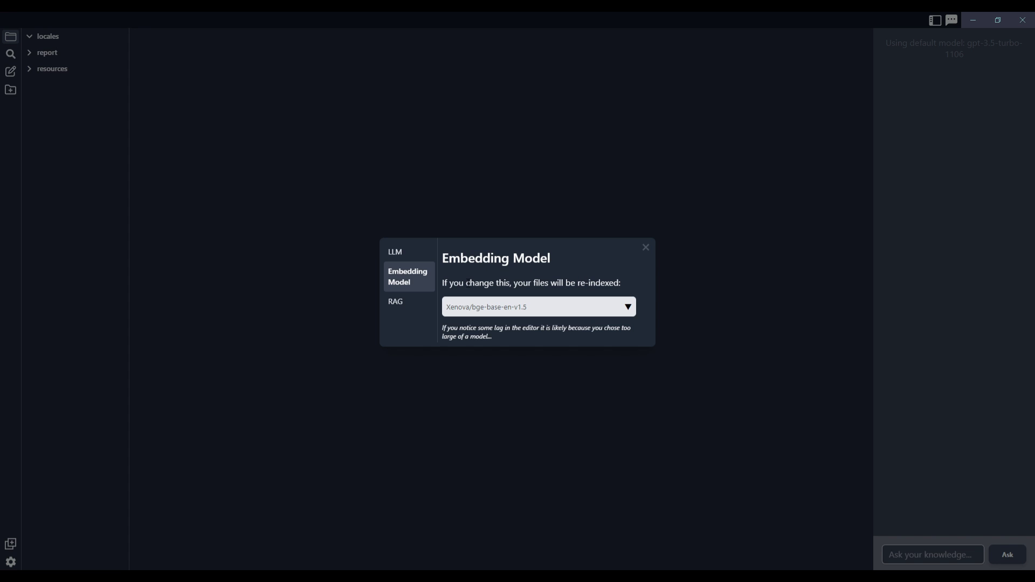
left_click(559, 315)
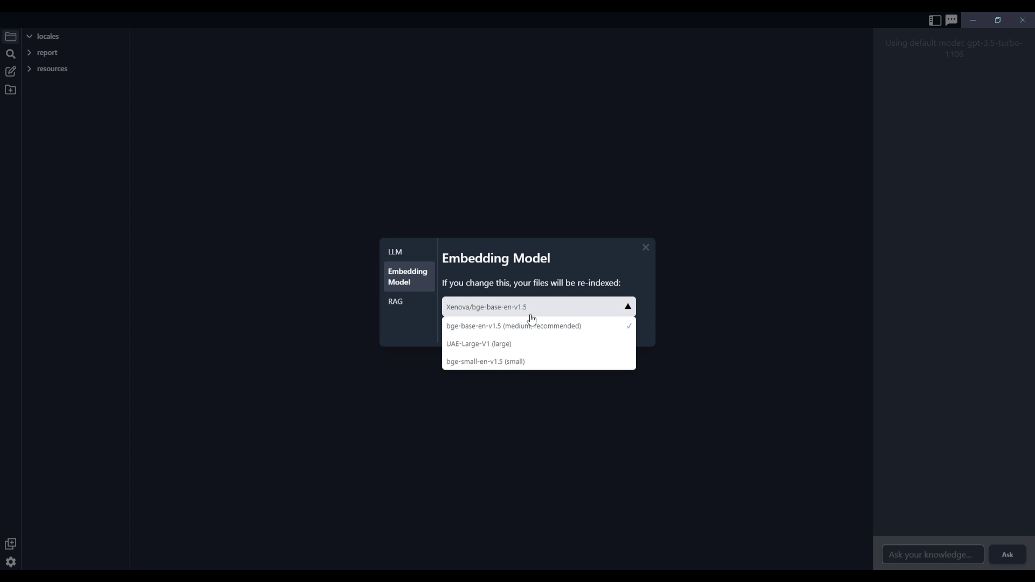
On the RAG tab, check the notes-fed-to-LLM choices, leaving it at 10.
left_click(403, 303)
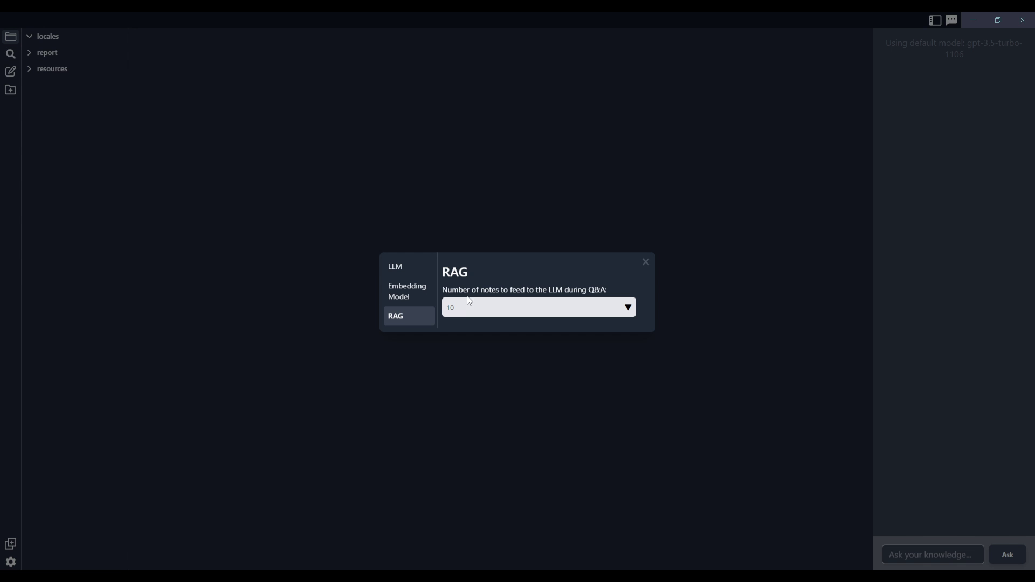
left_click_drag(461, 287, 575, 289)
left_click(613, 300)
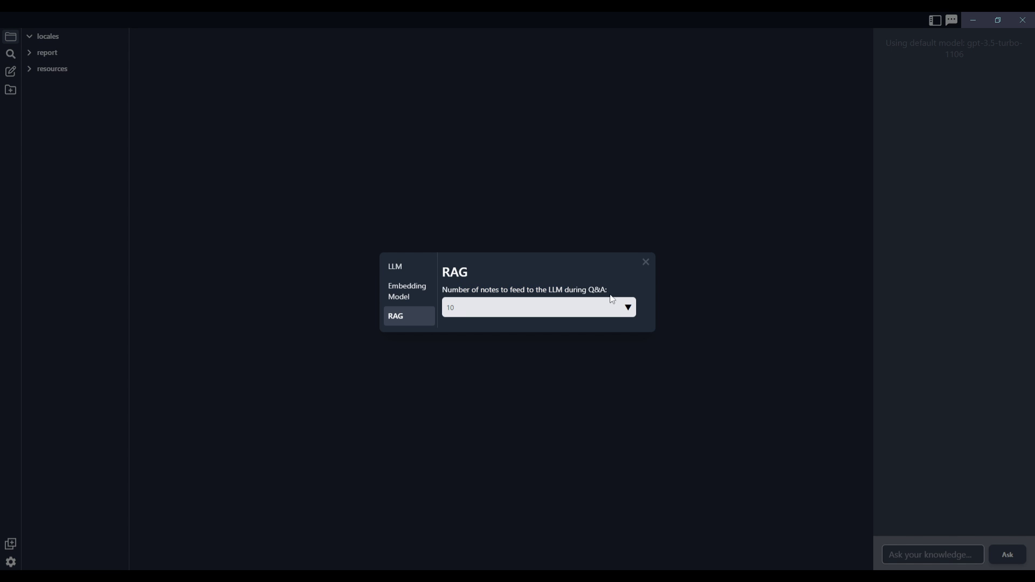
left_click(496, 309)
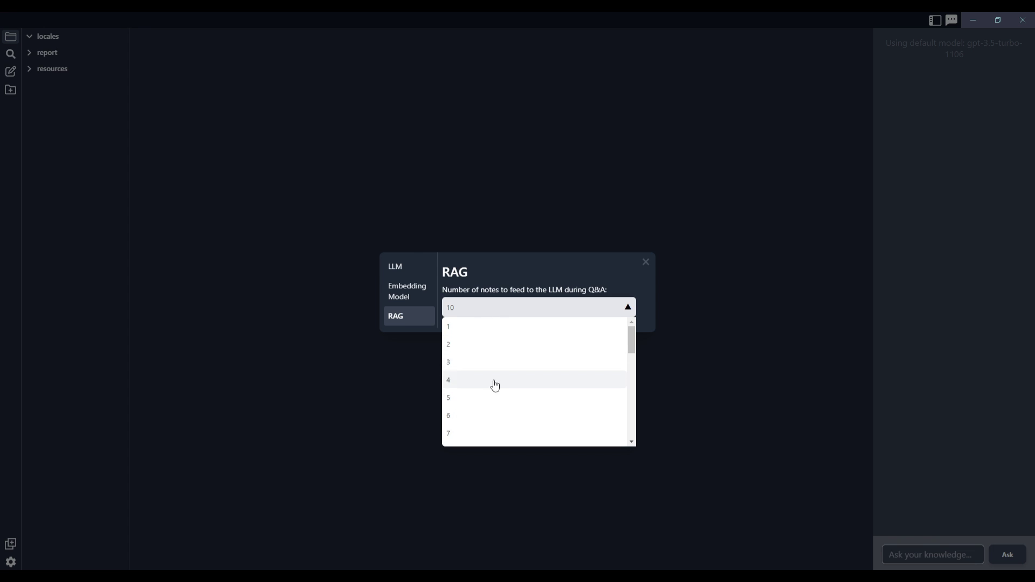
scroll(493, 387, "down", 5)
scroll(481, 358, "up", 5)
left_click(470, 289)
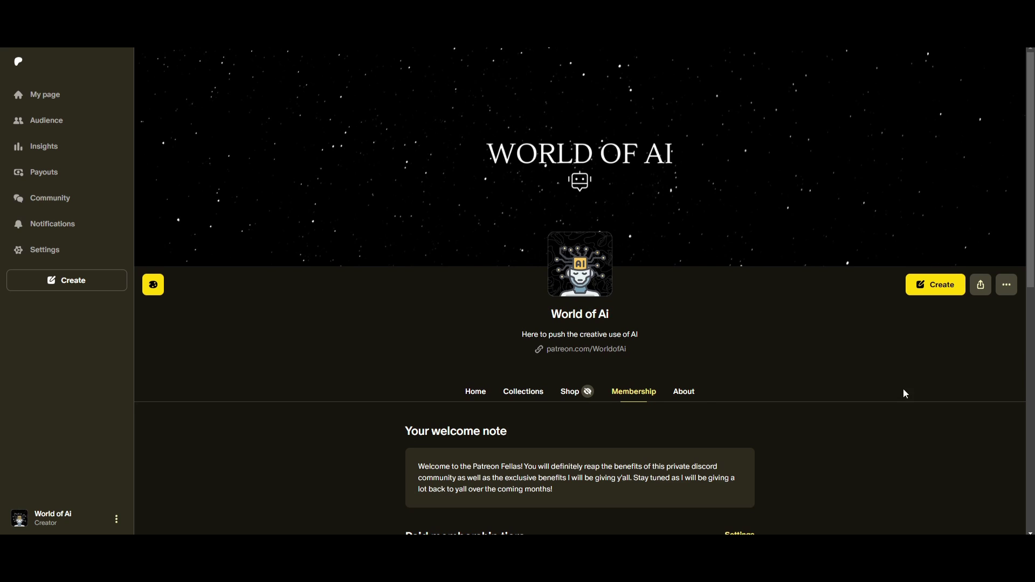
Switch to the Patreon page's Home section and scroll through its posts.
scroll(782, 303, "down", 8)
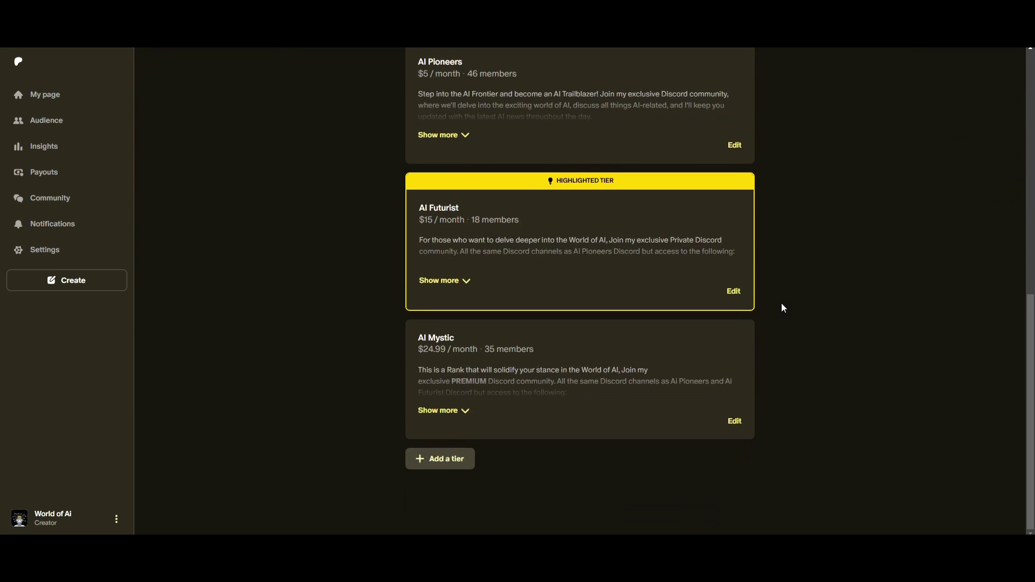
scroll(782, 303, "up", 5)
scroll(784, 306, "up", 3)
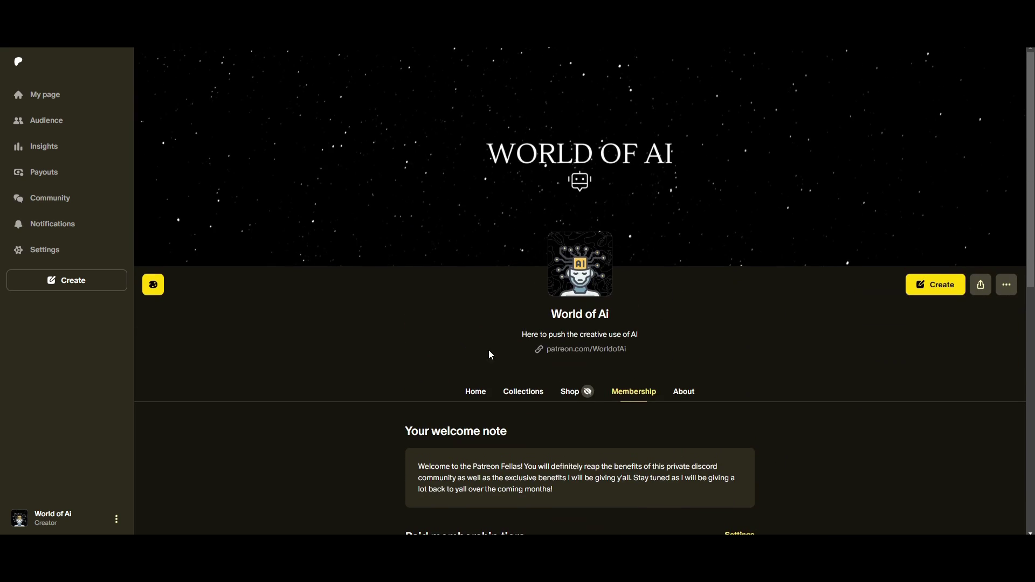
left_click(477, 391)
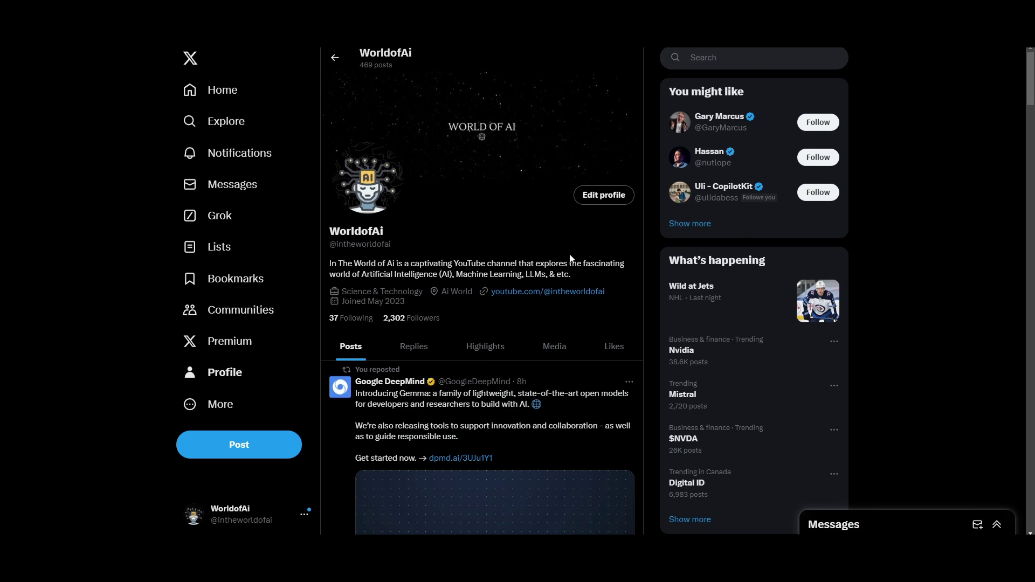
scroll(548, 258, "down", 15)
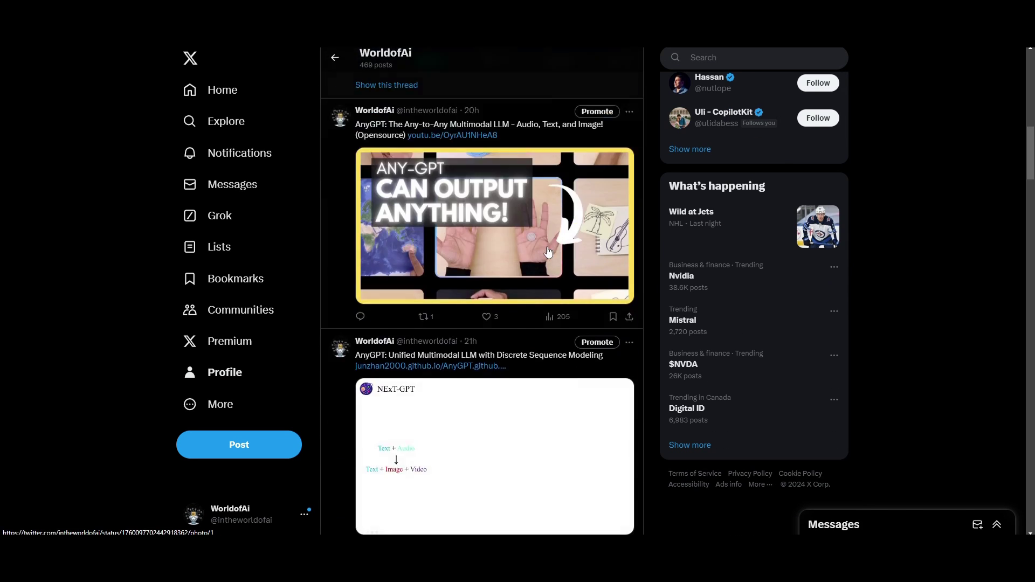
scroll(548, 251, "down", 15)
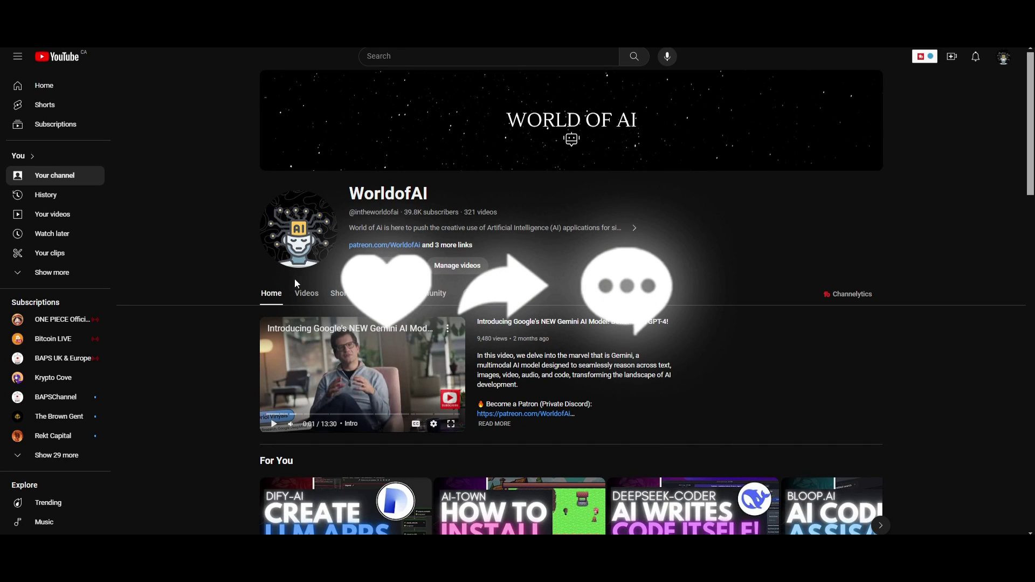
List all WorldofAI YouTube videos and scroll back through roughly three months of uploads.
left_click(305, 296)
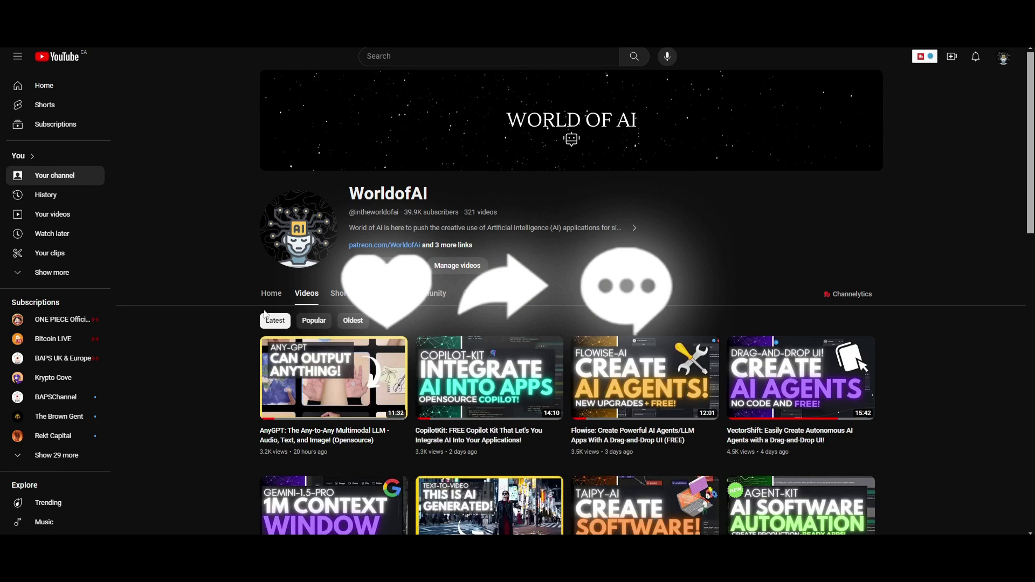
scroll(263, 322, "down", 2)
scroll(250, 324, "down", 9)
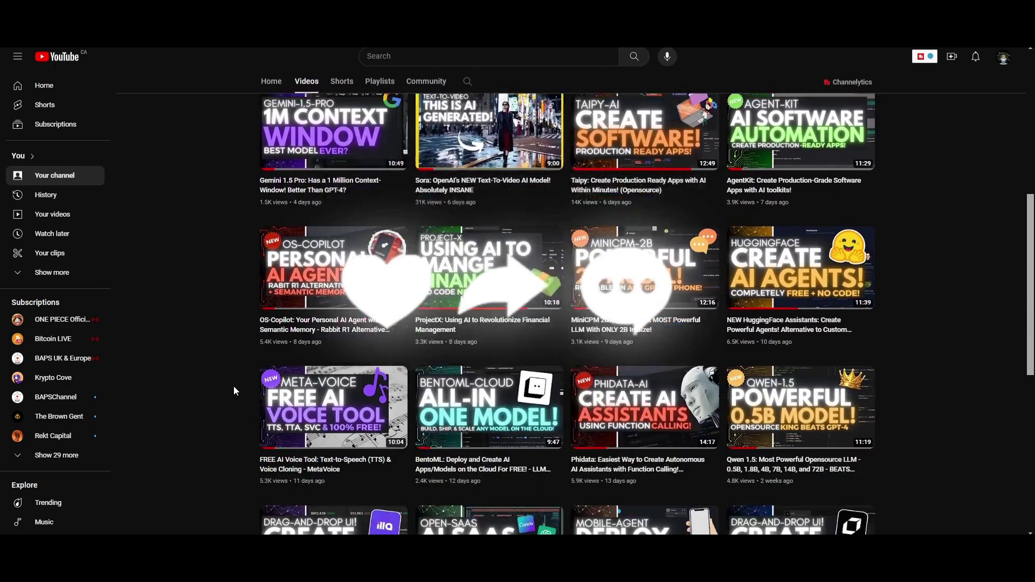
scroll(234, 386, "down", 14)
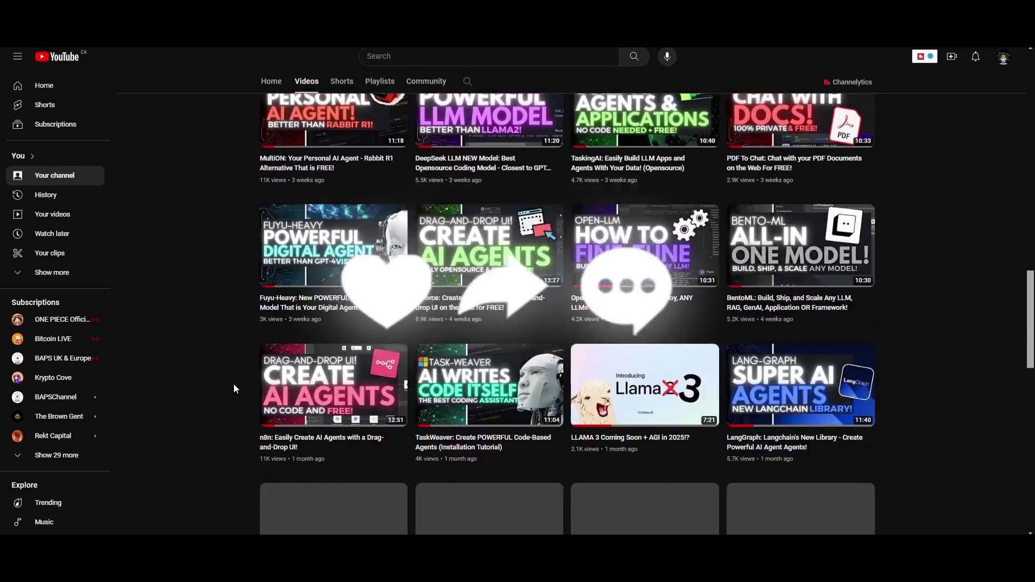
scroll(234, 383, "down", 14)
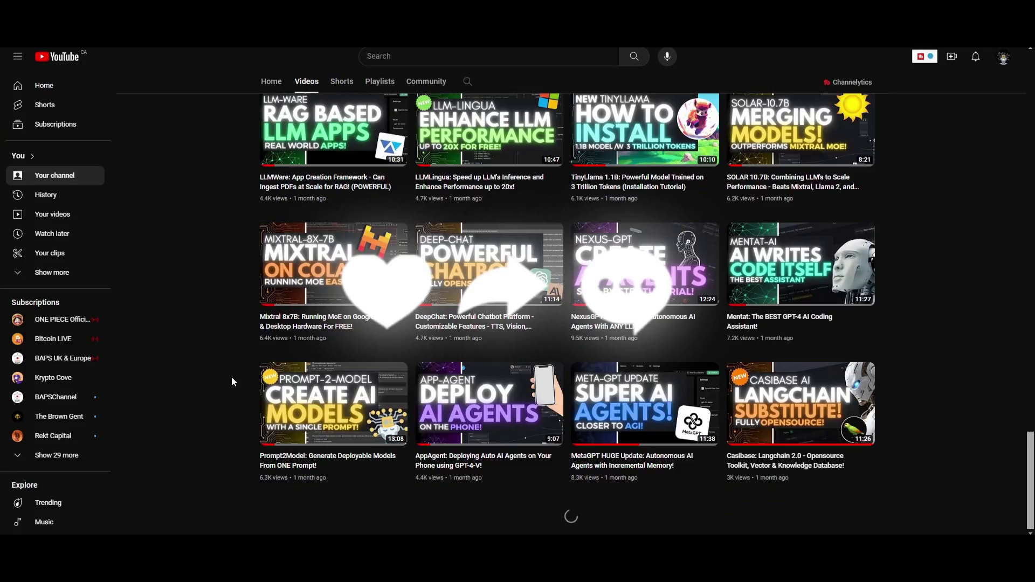
scroll(221, 381, "down", 15)
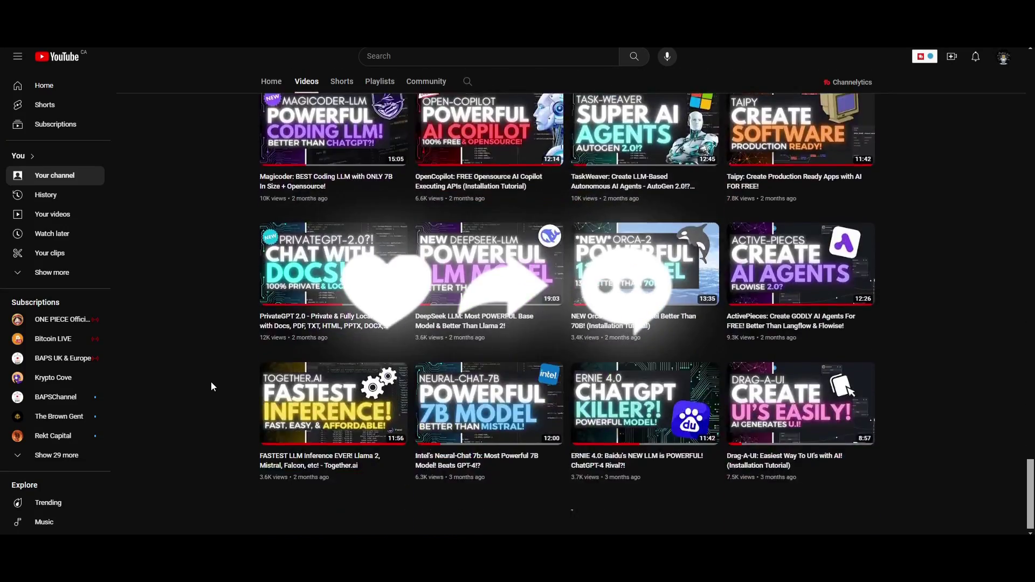
scroll(209, 382, "down", 7)
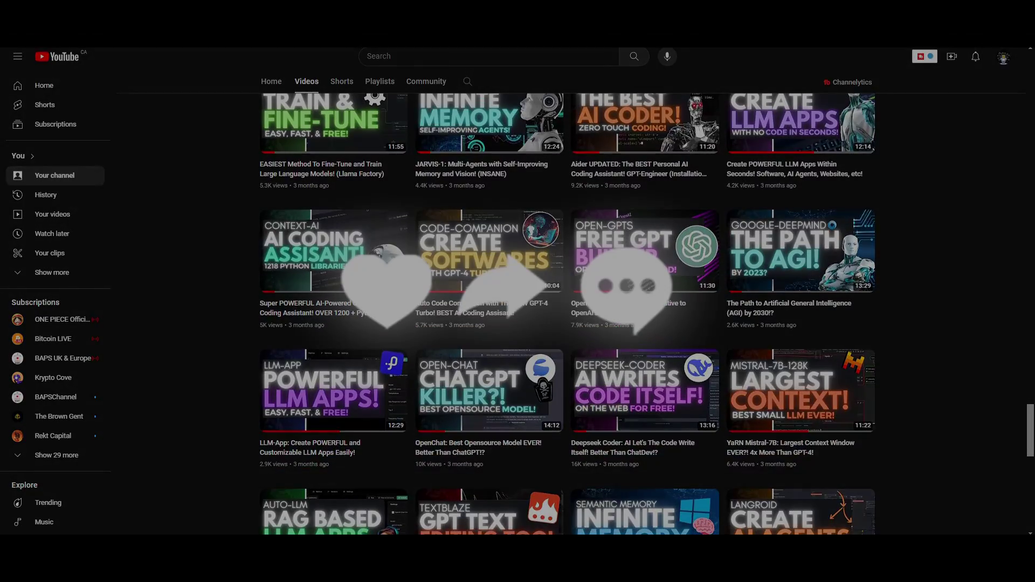